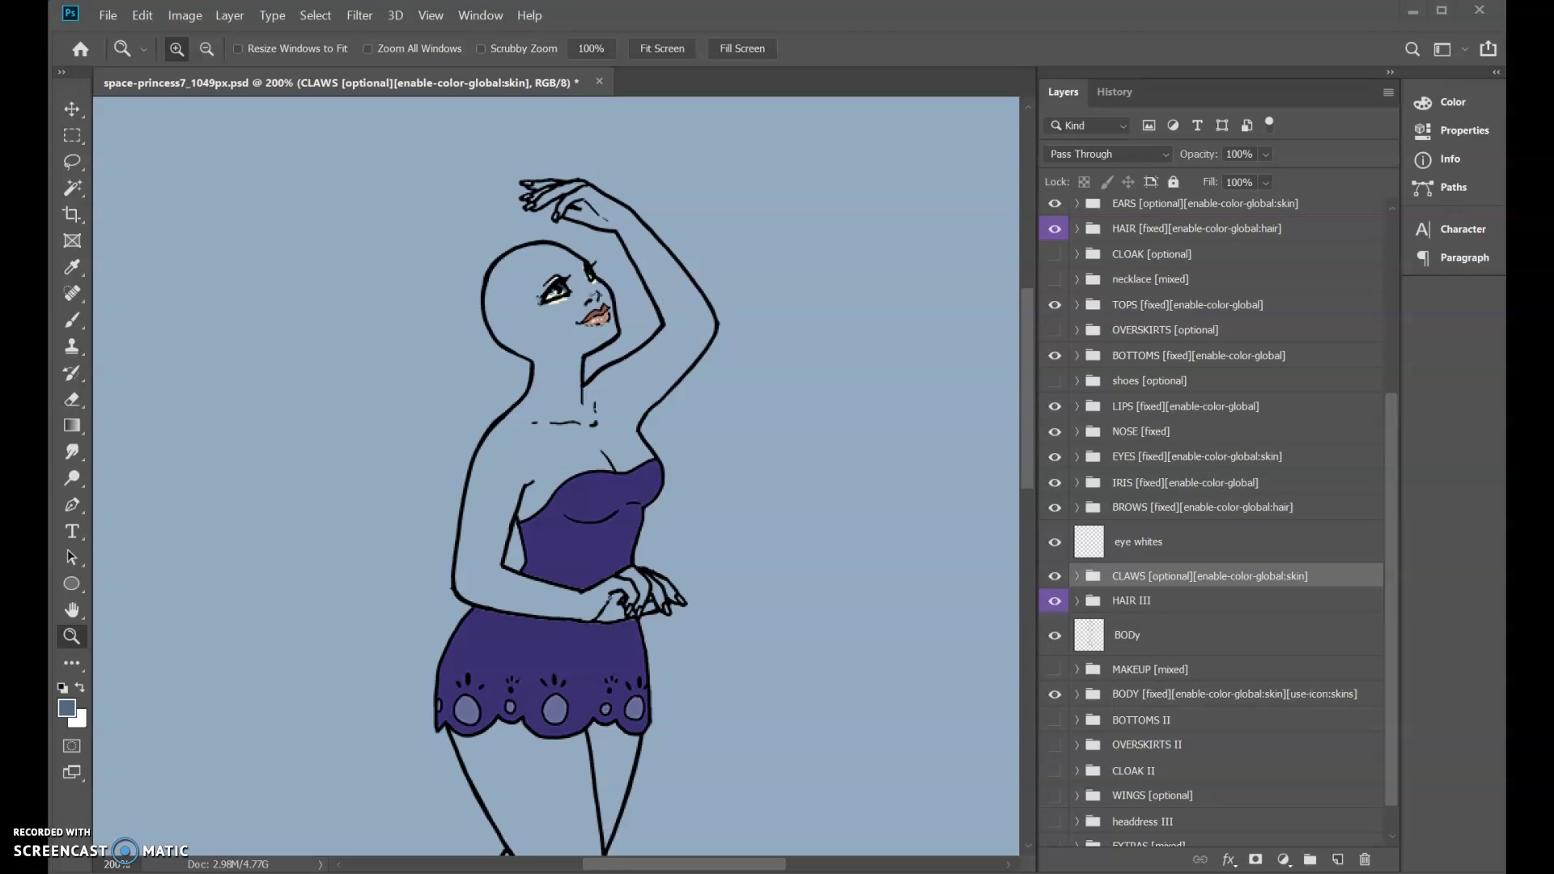
Step: Expand BODY and select the ten colour layers from #f9eee7 through #3c3d4c
left_click(1077, 694)
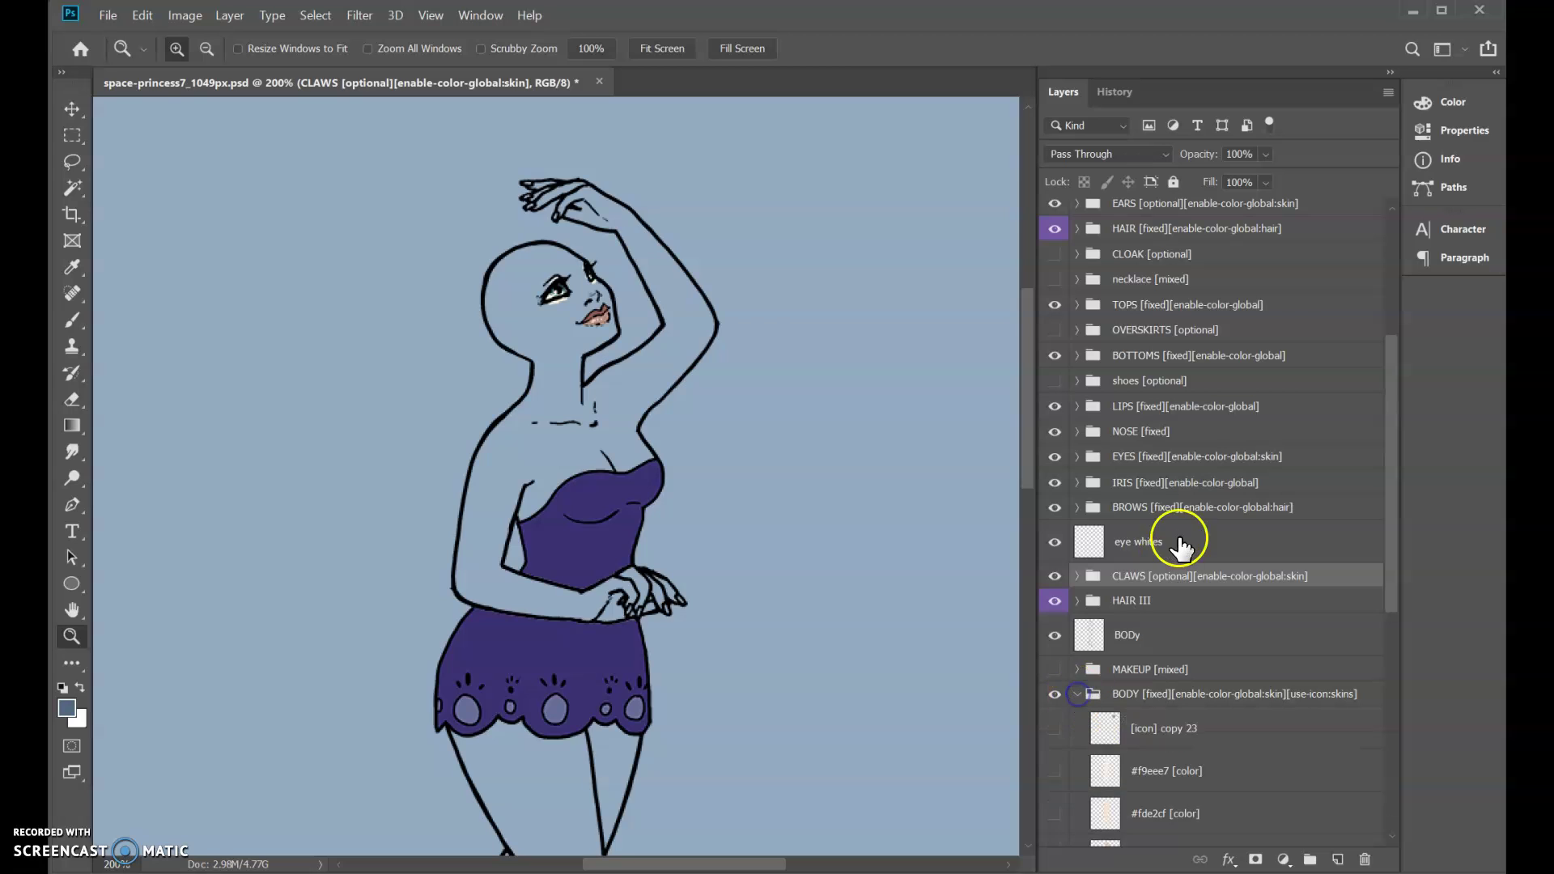
scroll(1181, 549, "down", 5)
left_click(1159, 518)
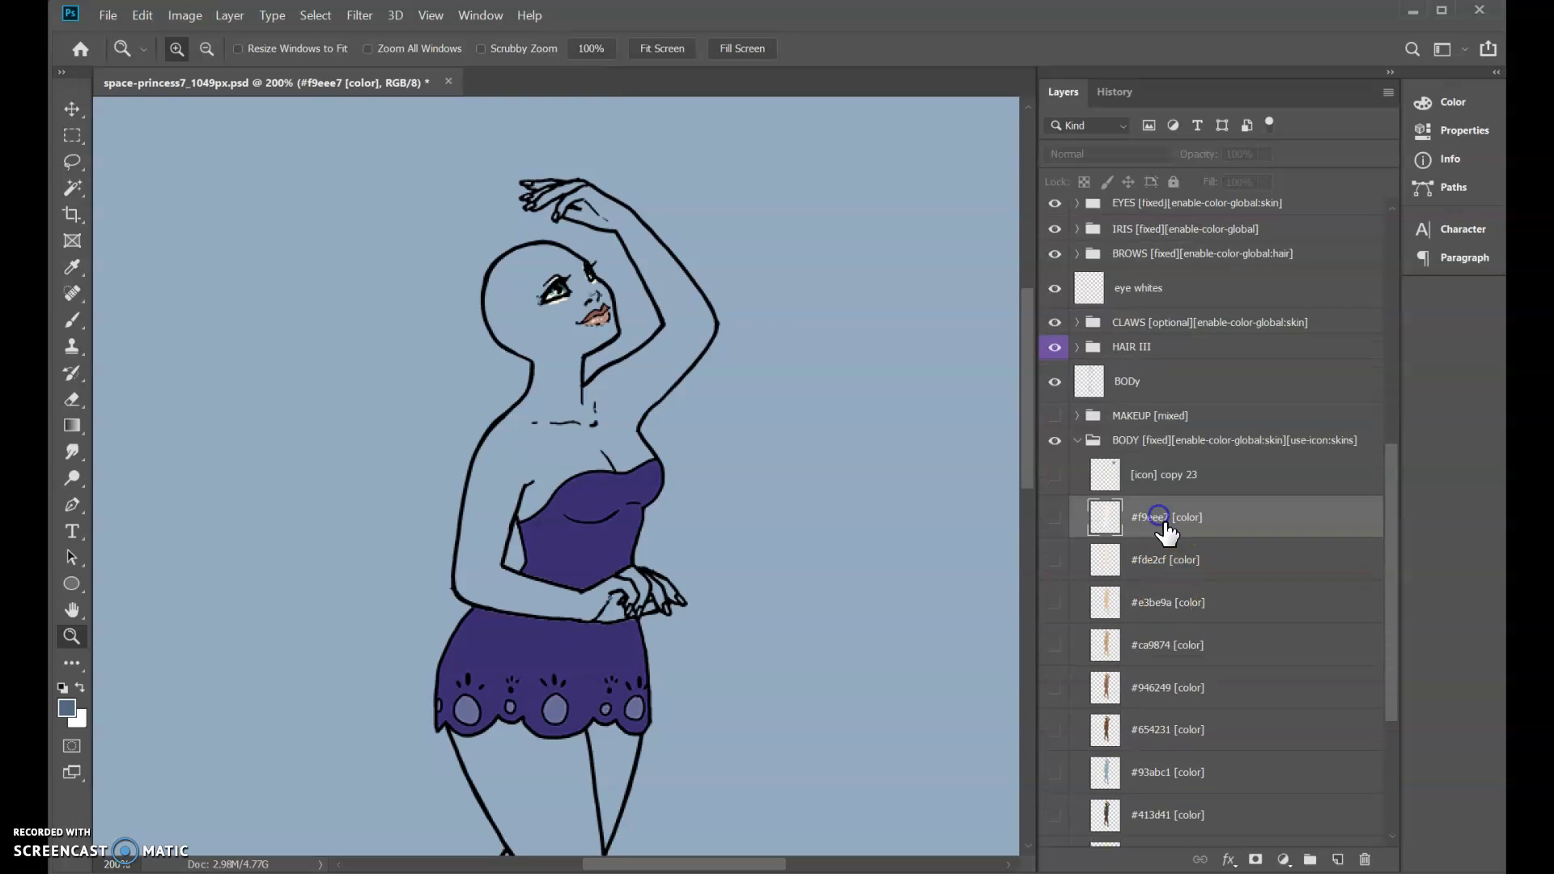
scroll(1168, 532, "down", 3)
left_click(1171, 780, "shift")
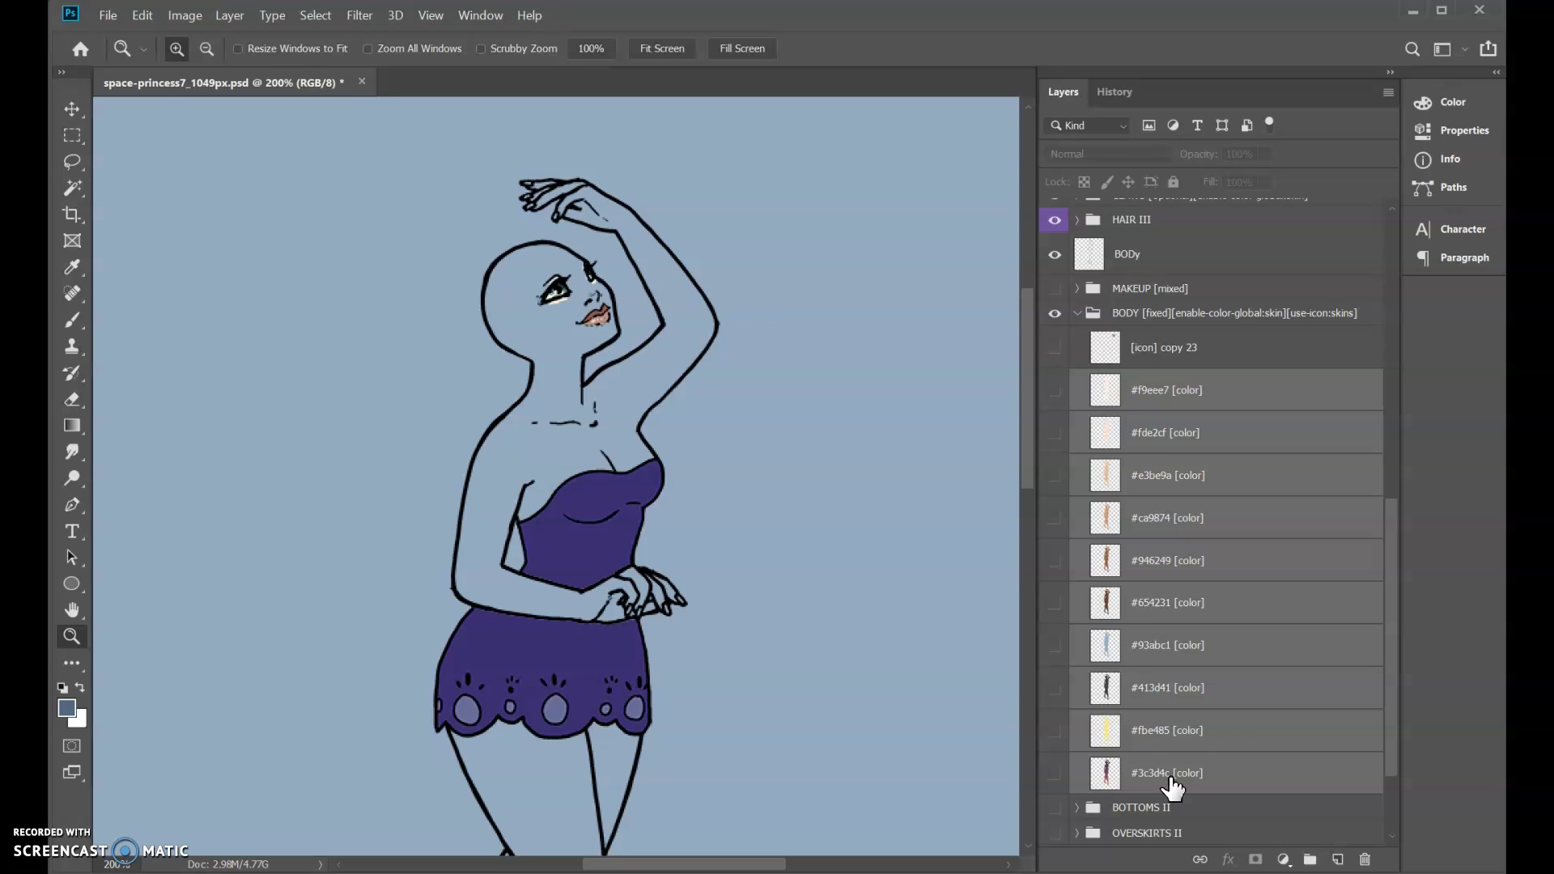
left_click(1310, 860)
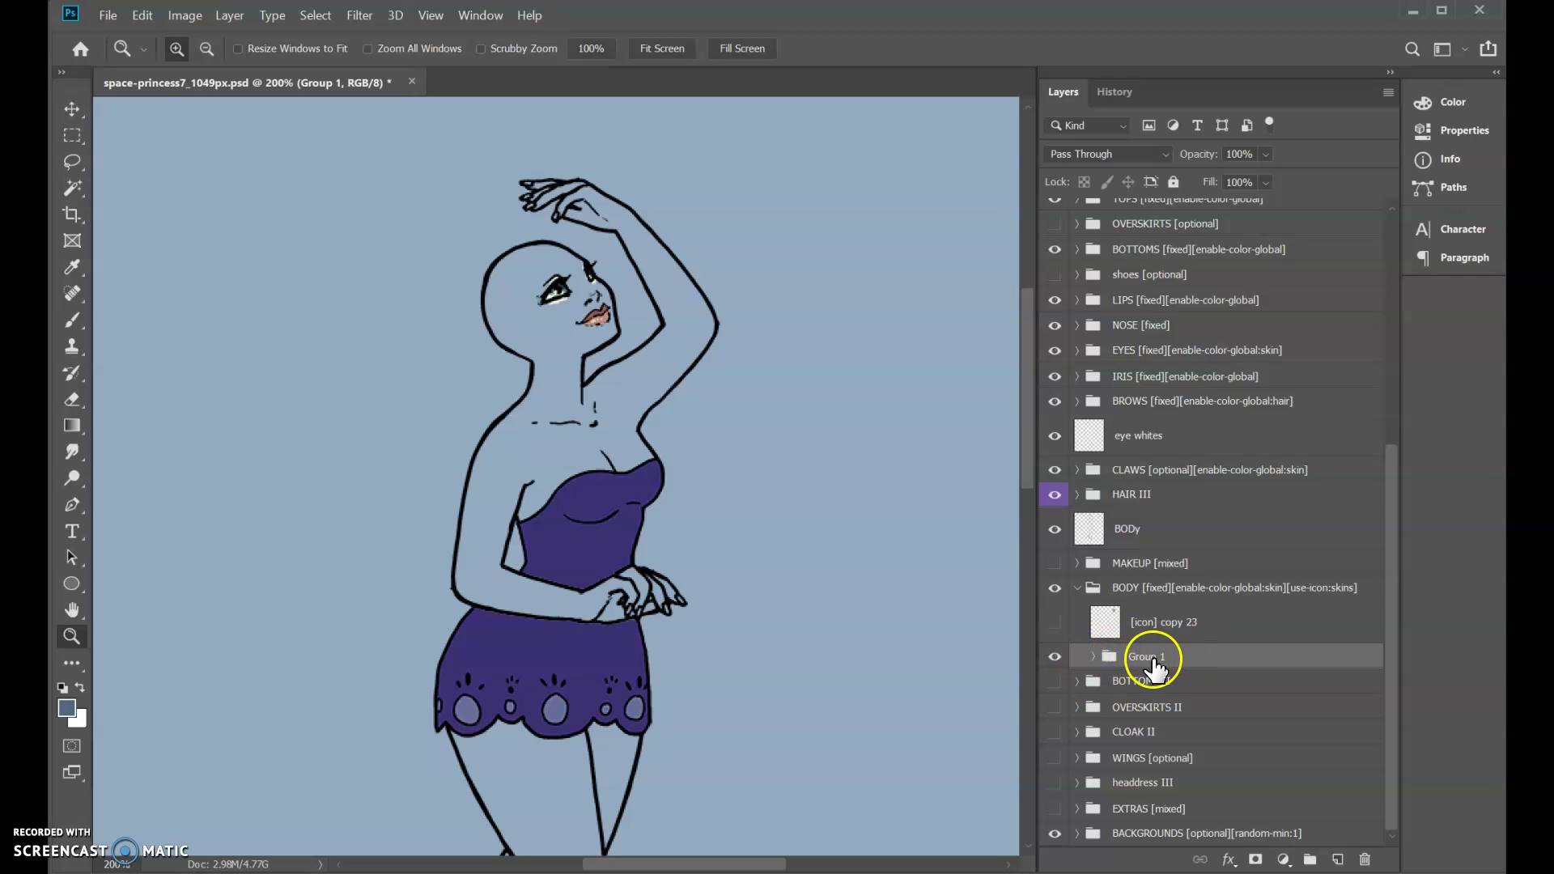
key("ctrl+shift+g")
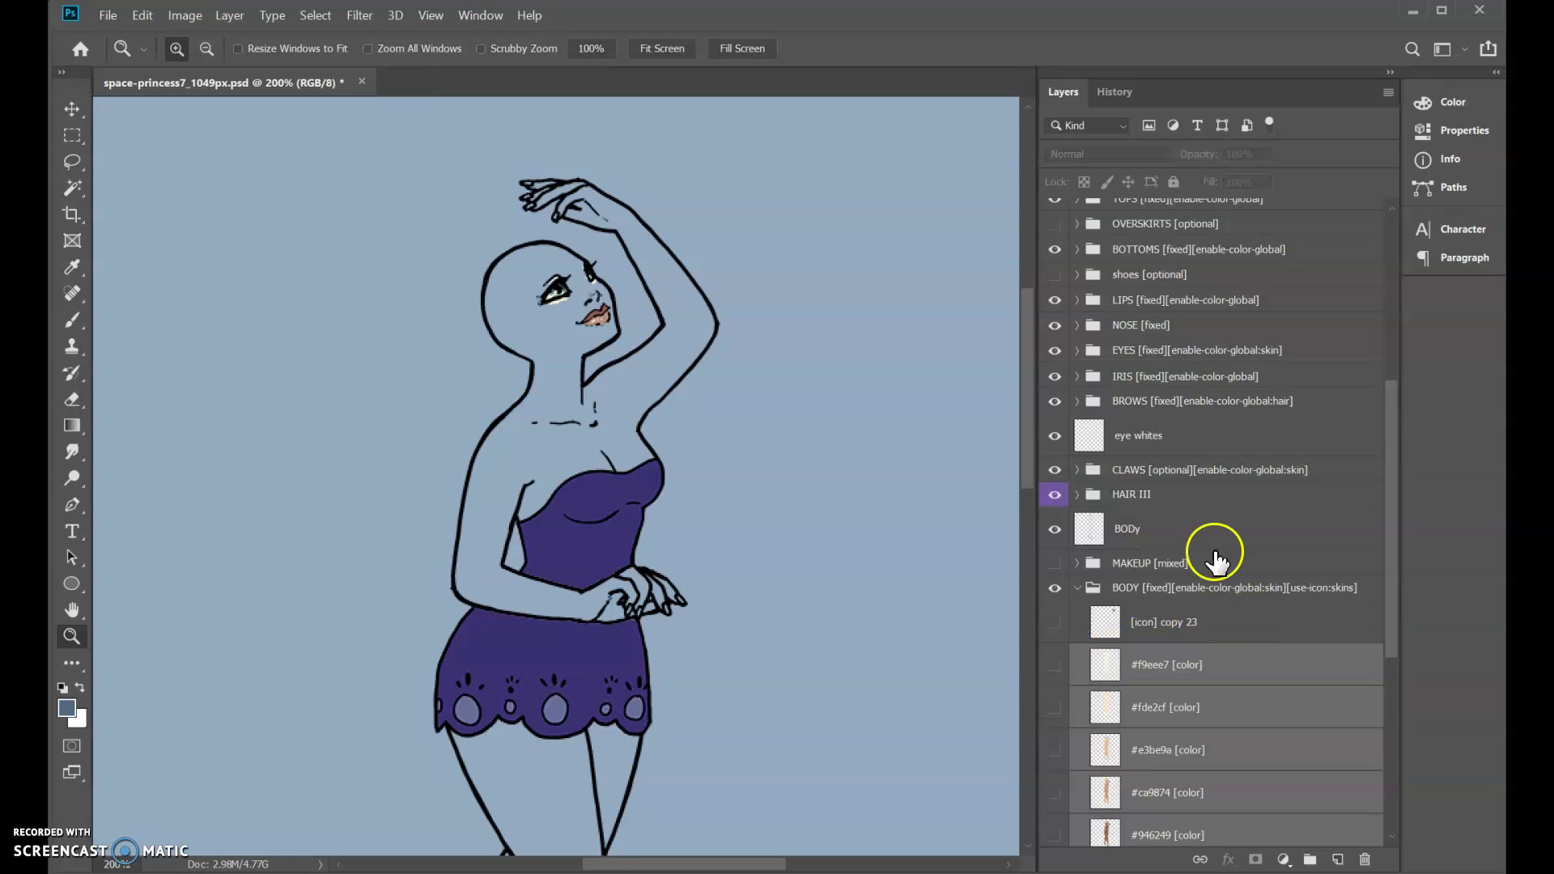
scroll(1204, 506, "down", 3)
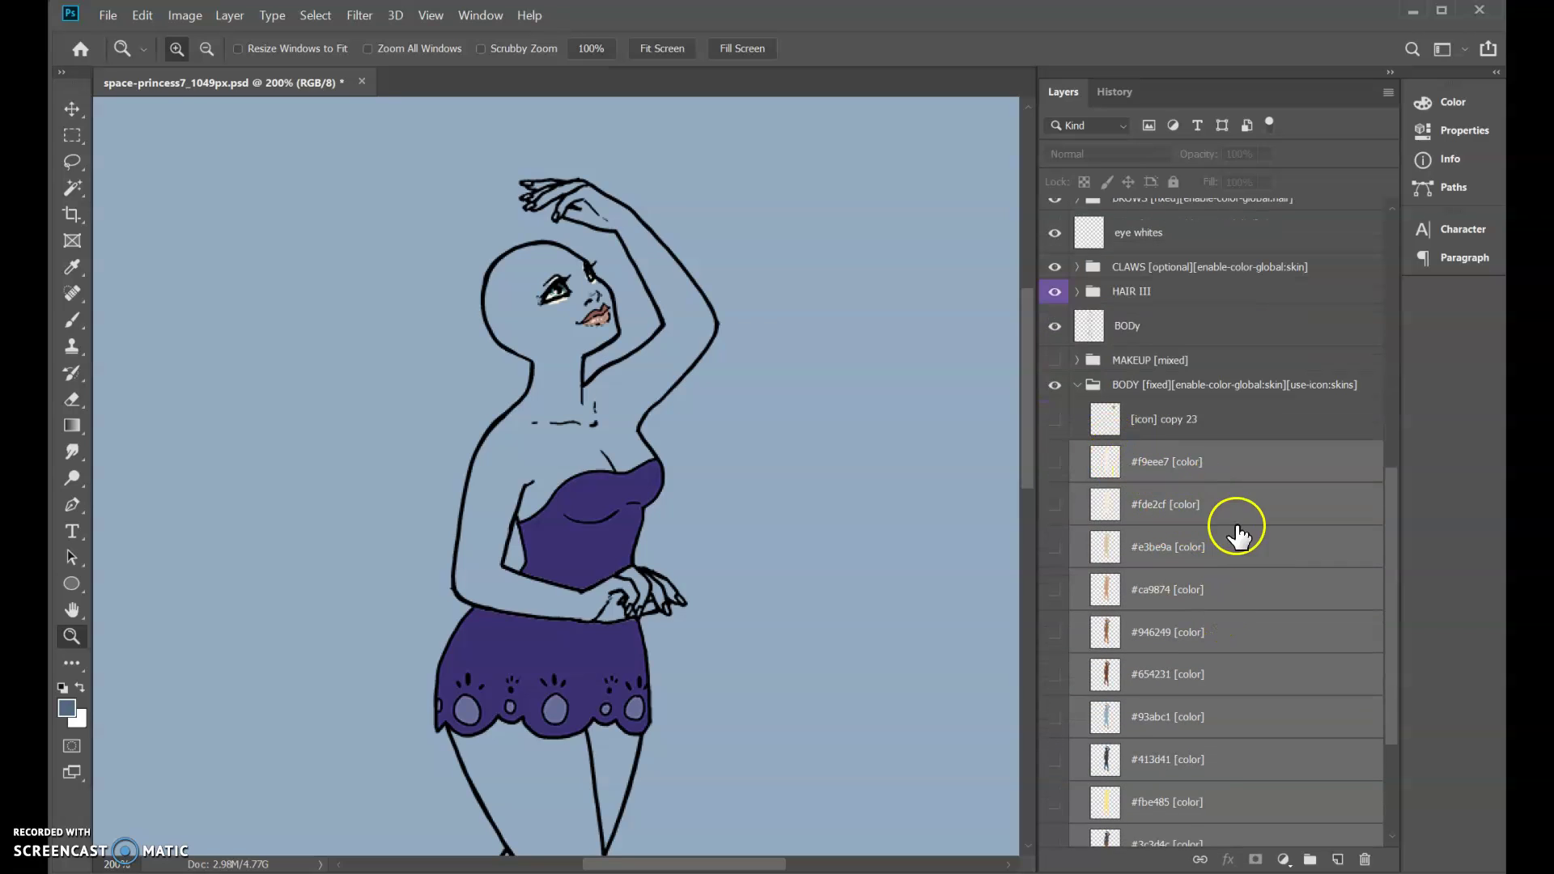
scroll(1162, 461, "down", 1)
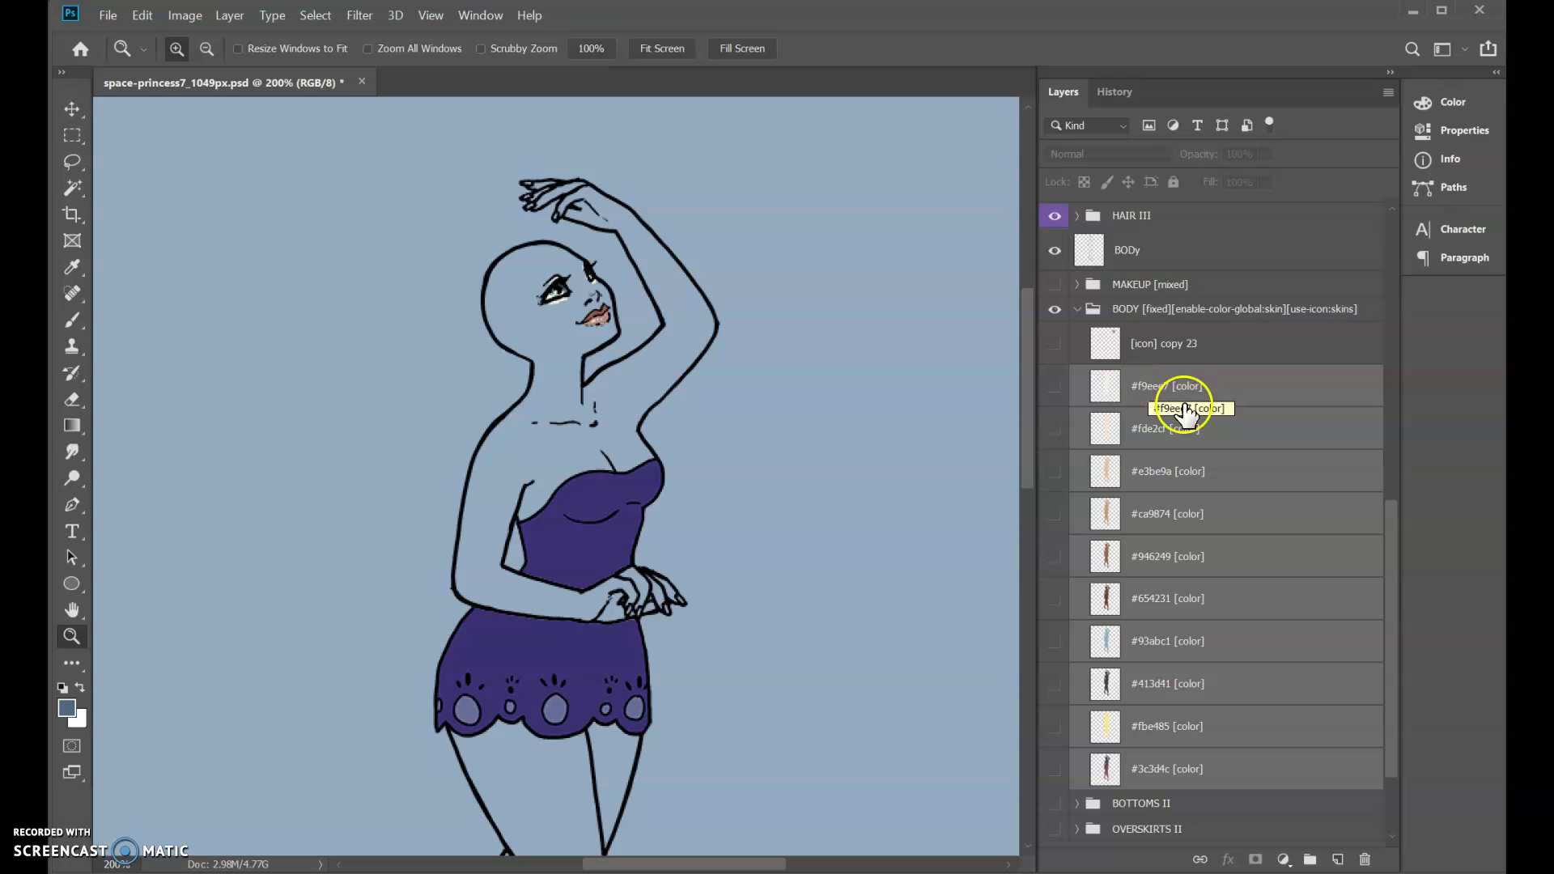
left_click_drag(1076, 374, 1123, 340)
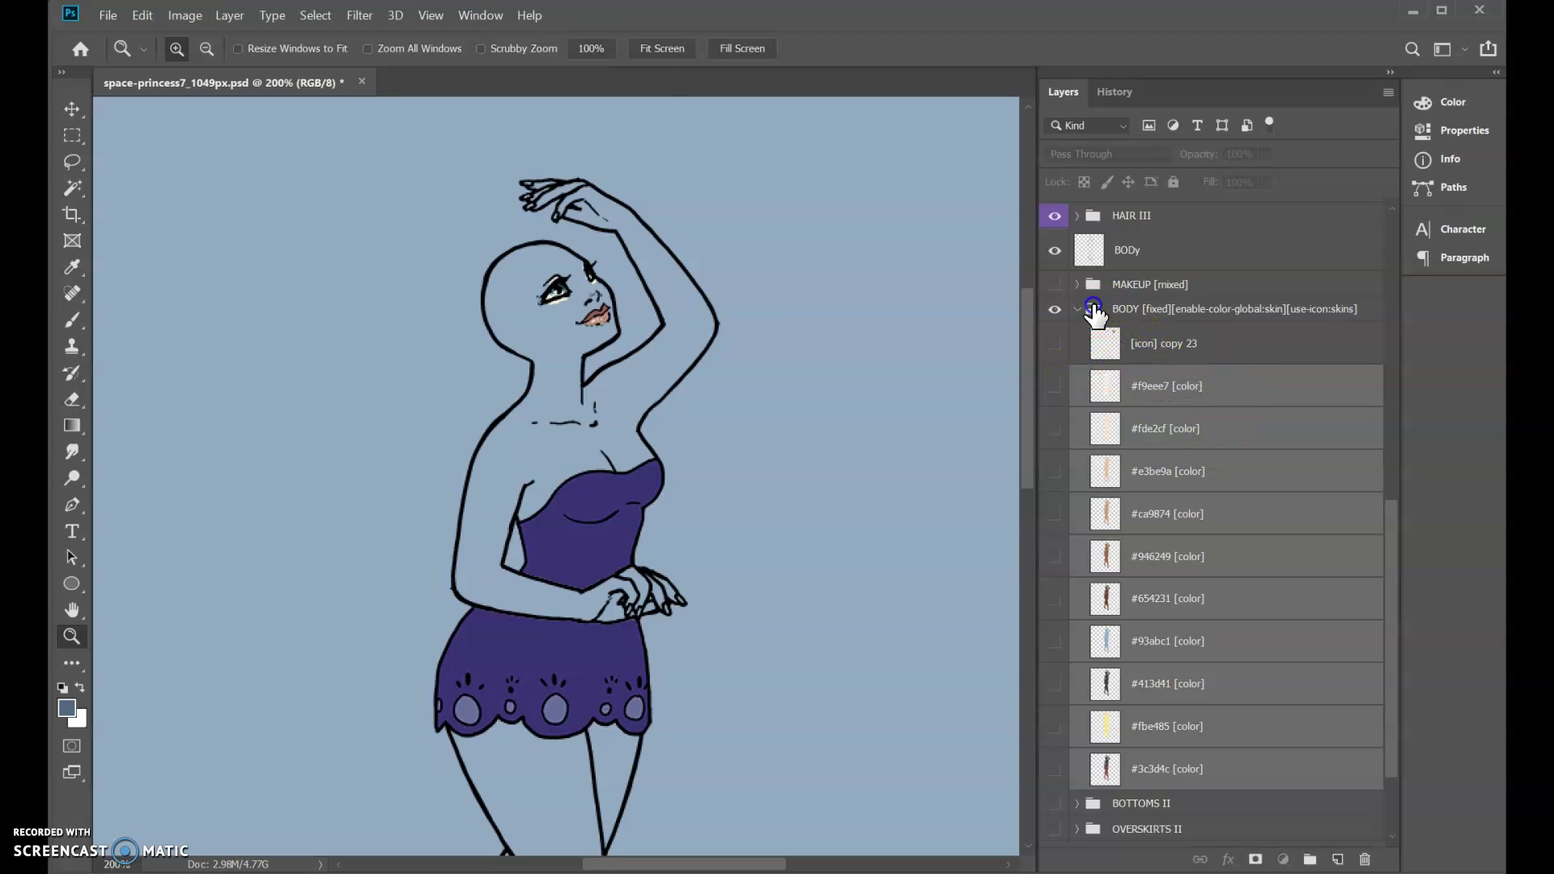
left_click(1174, 309)
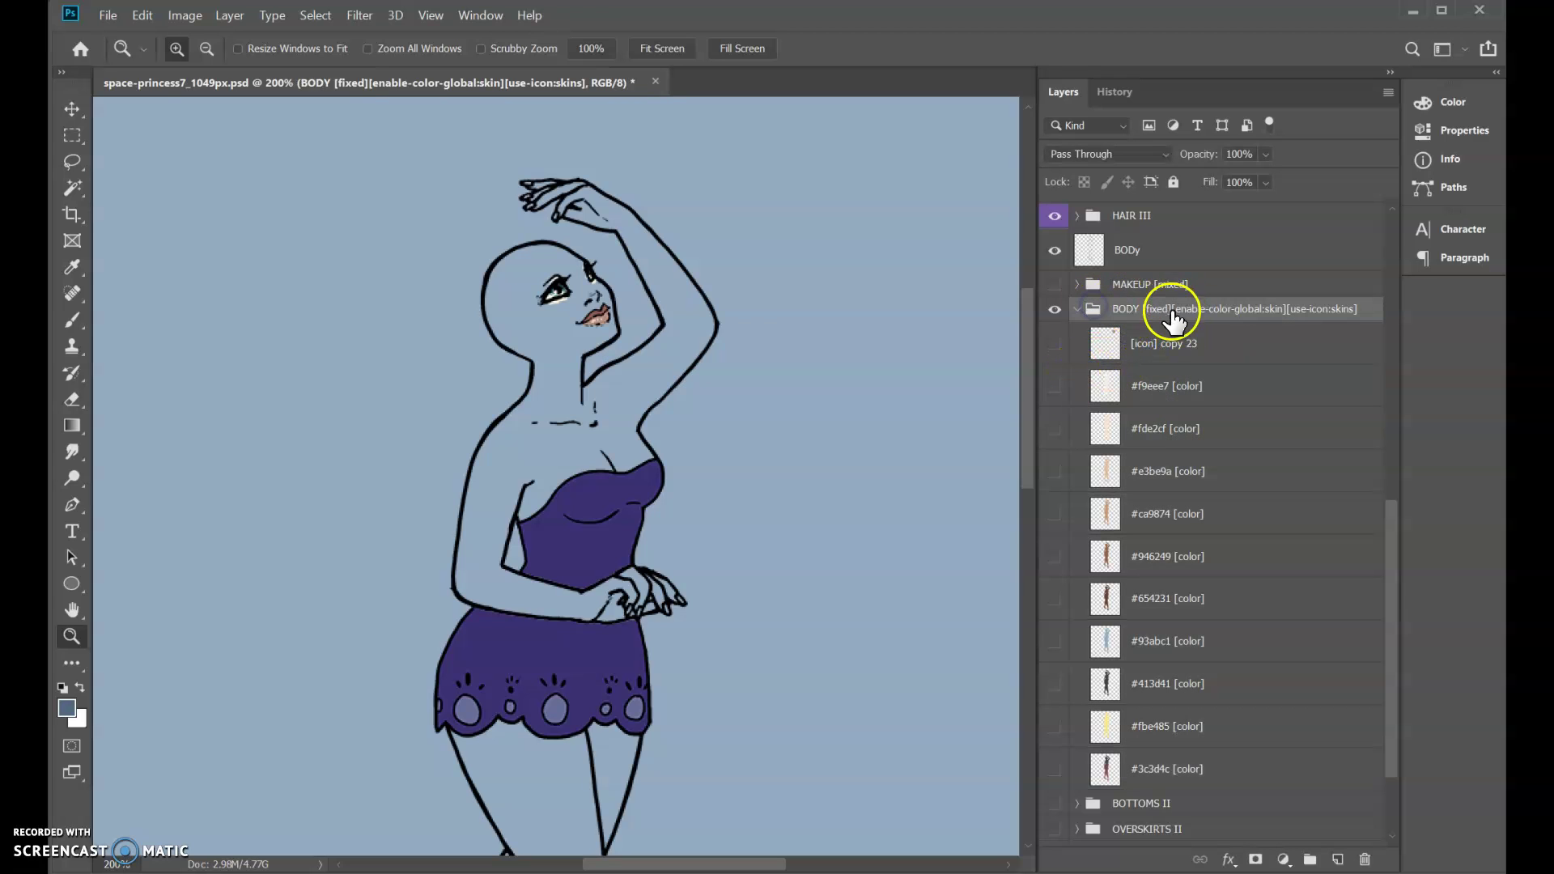
left_click(1152, 392)
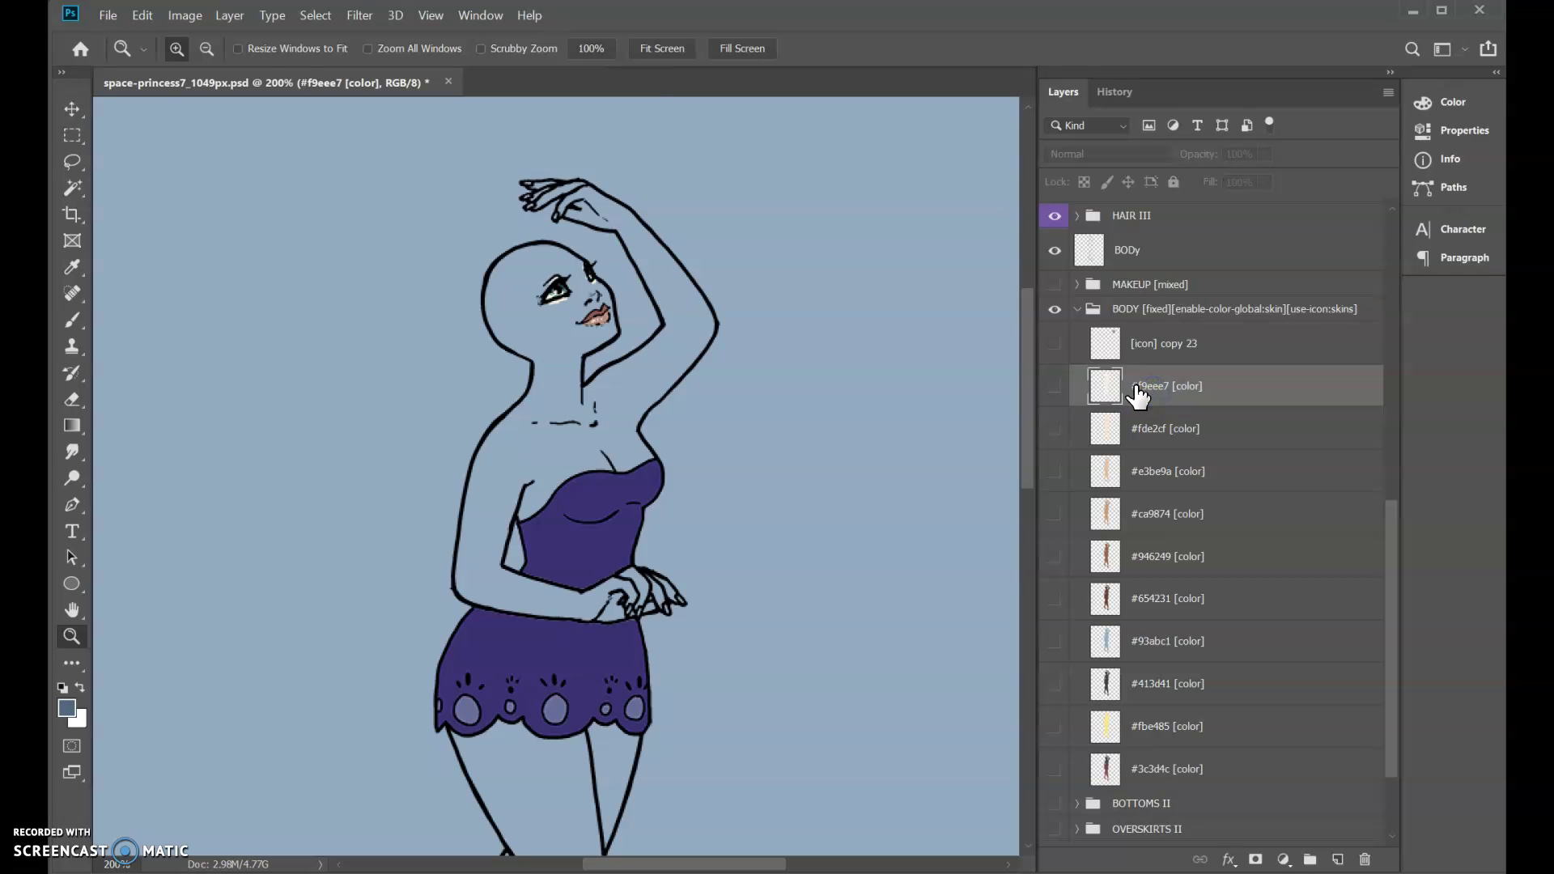
double_click(1197, 387)
left_click_drag(1171, 388, 1255, 396)
key("Return")
double_click(1239, 310)
left_click(1298, 312)
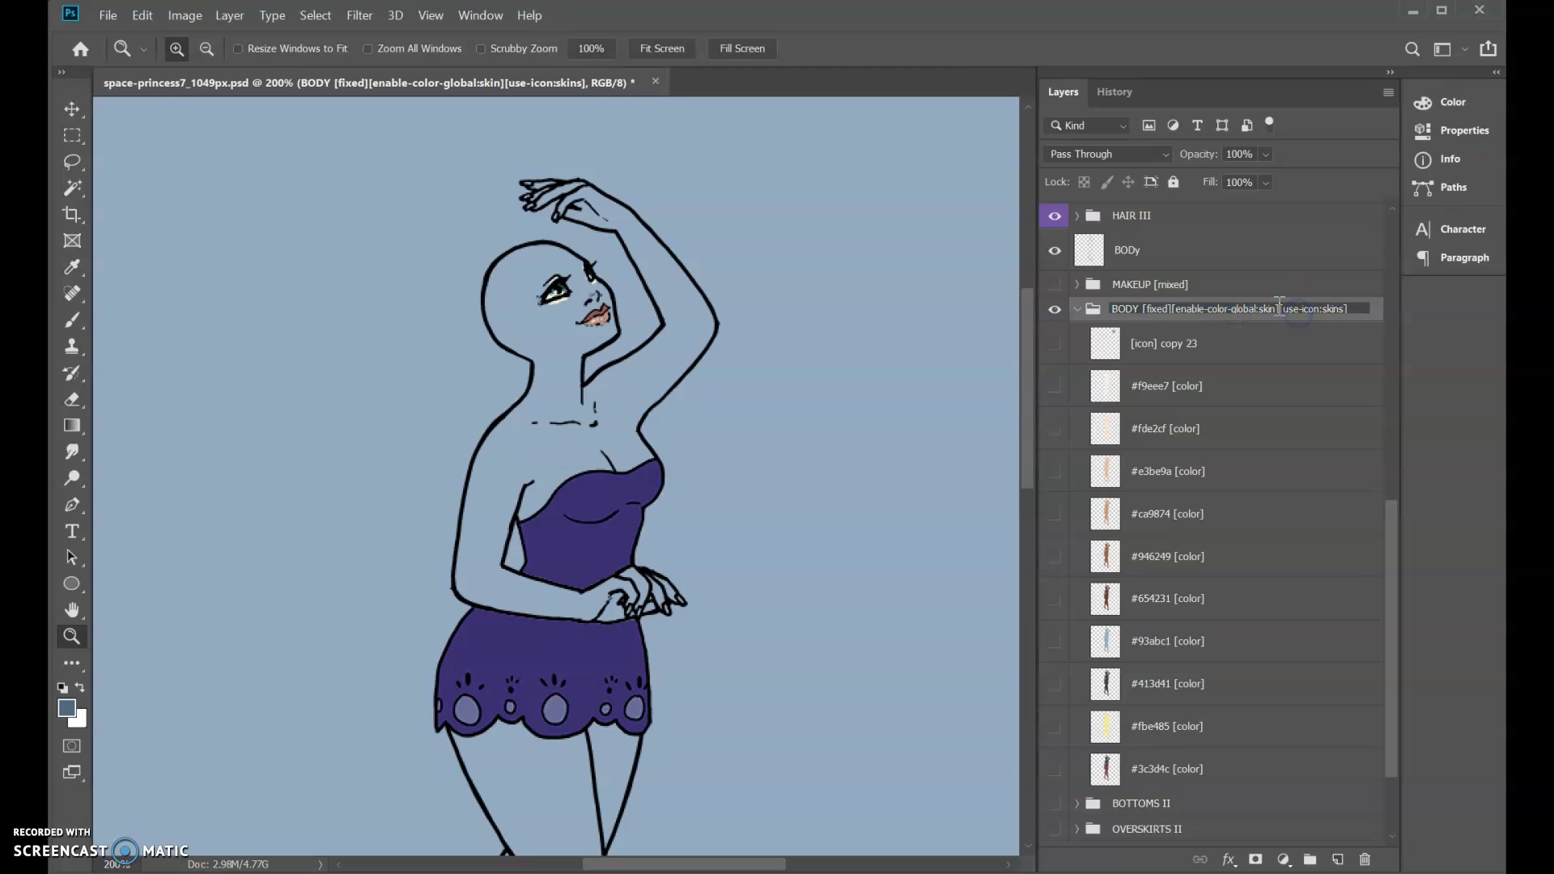
left_click_drag(1281, 308, 1406, 313)
left_click(1258, 380)
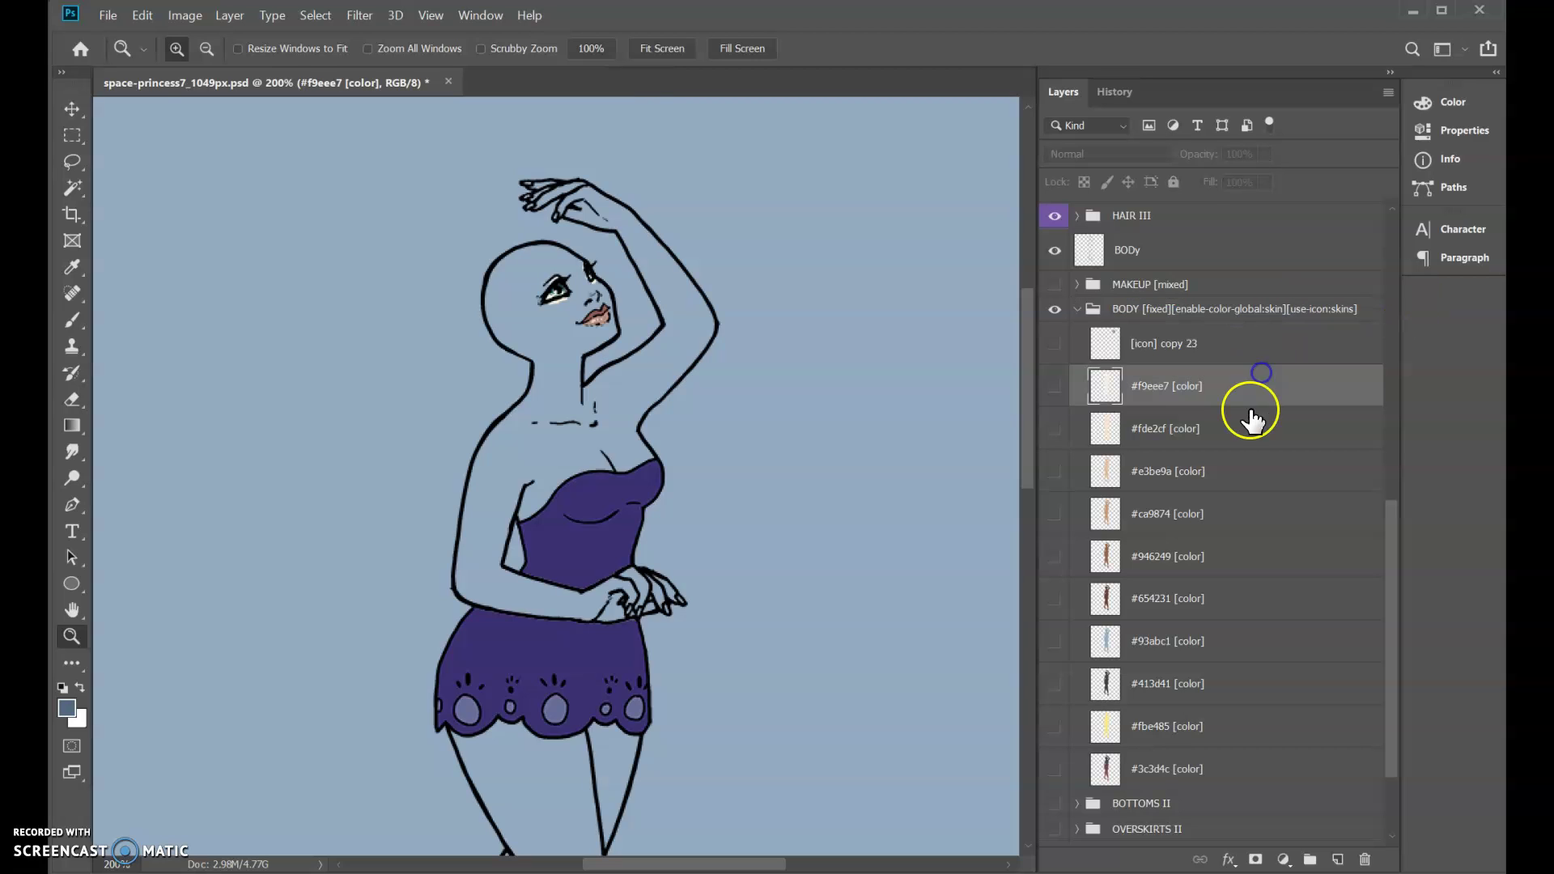
left_click(1207, 444)
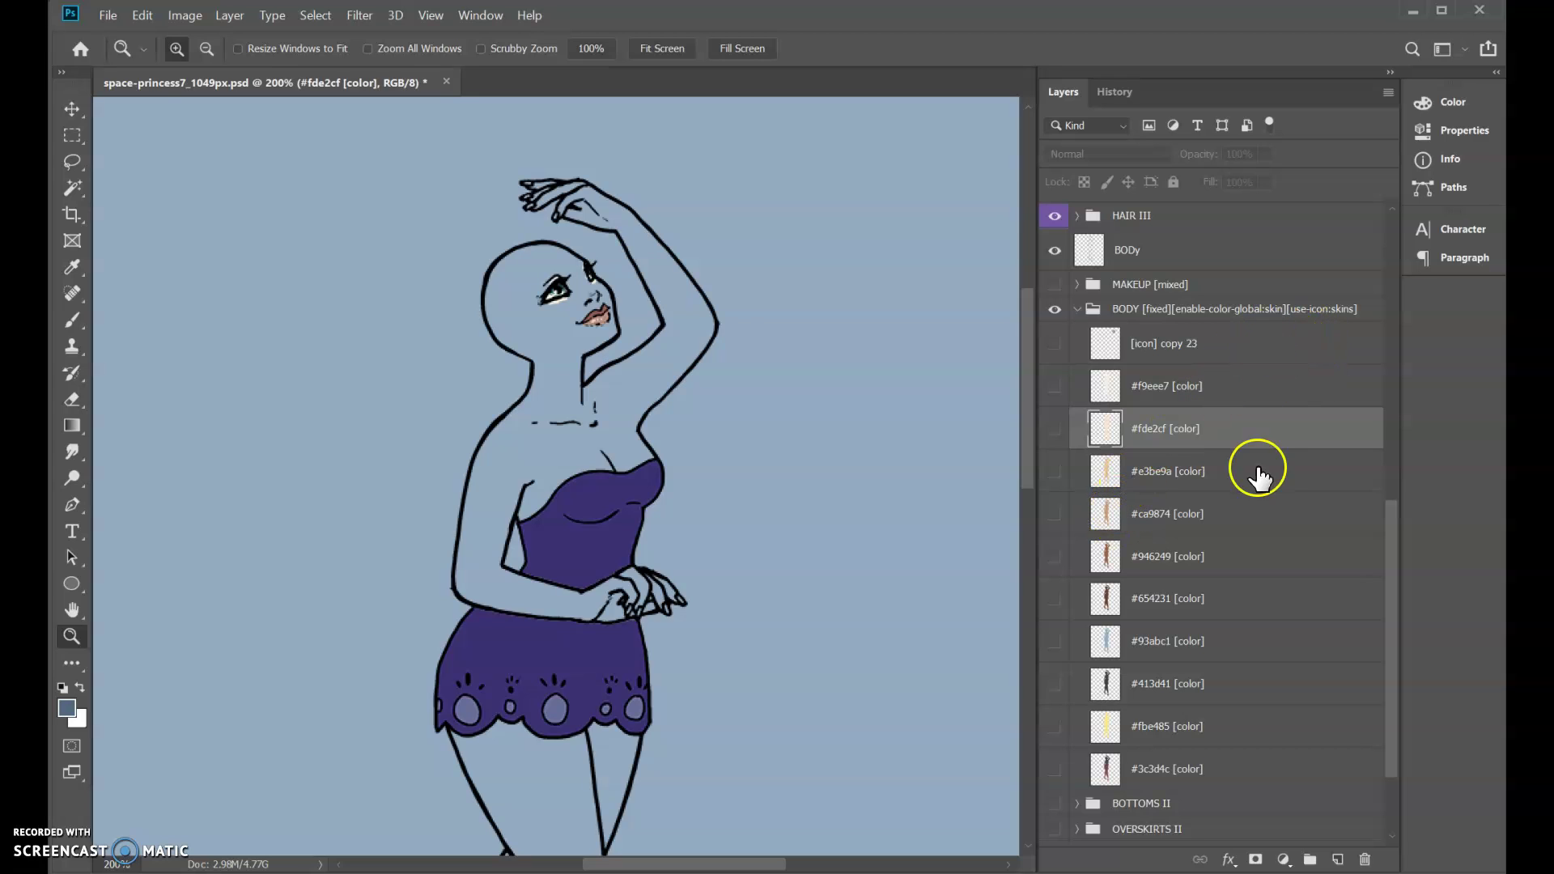
left_click(1187, 482)
left_click(1187, 524)
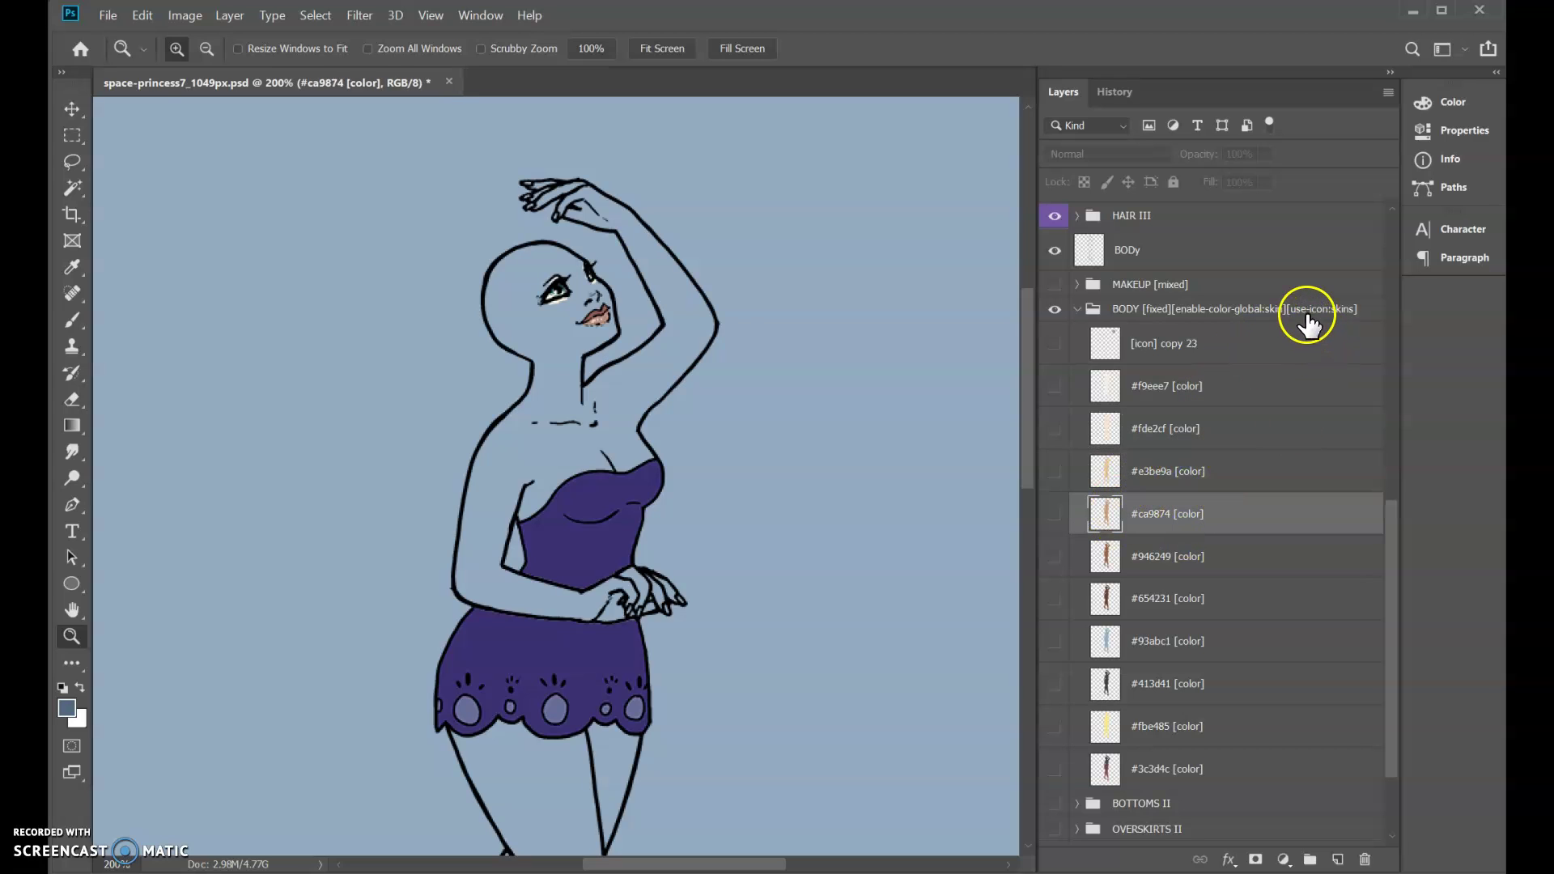
double_click(1306, 315)
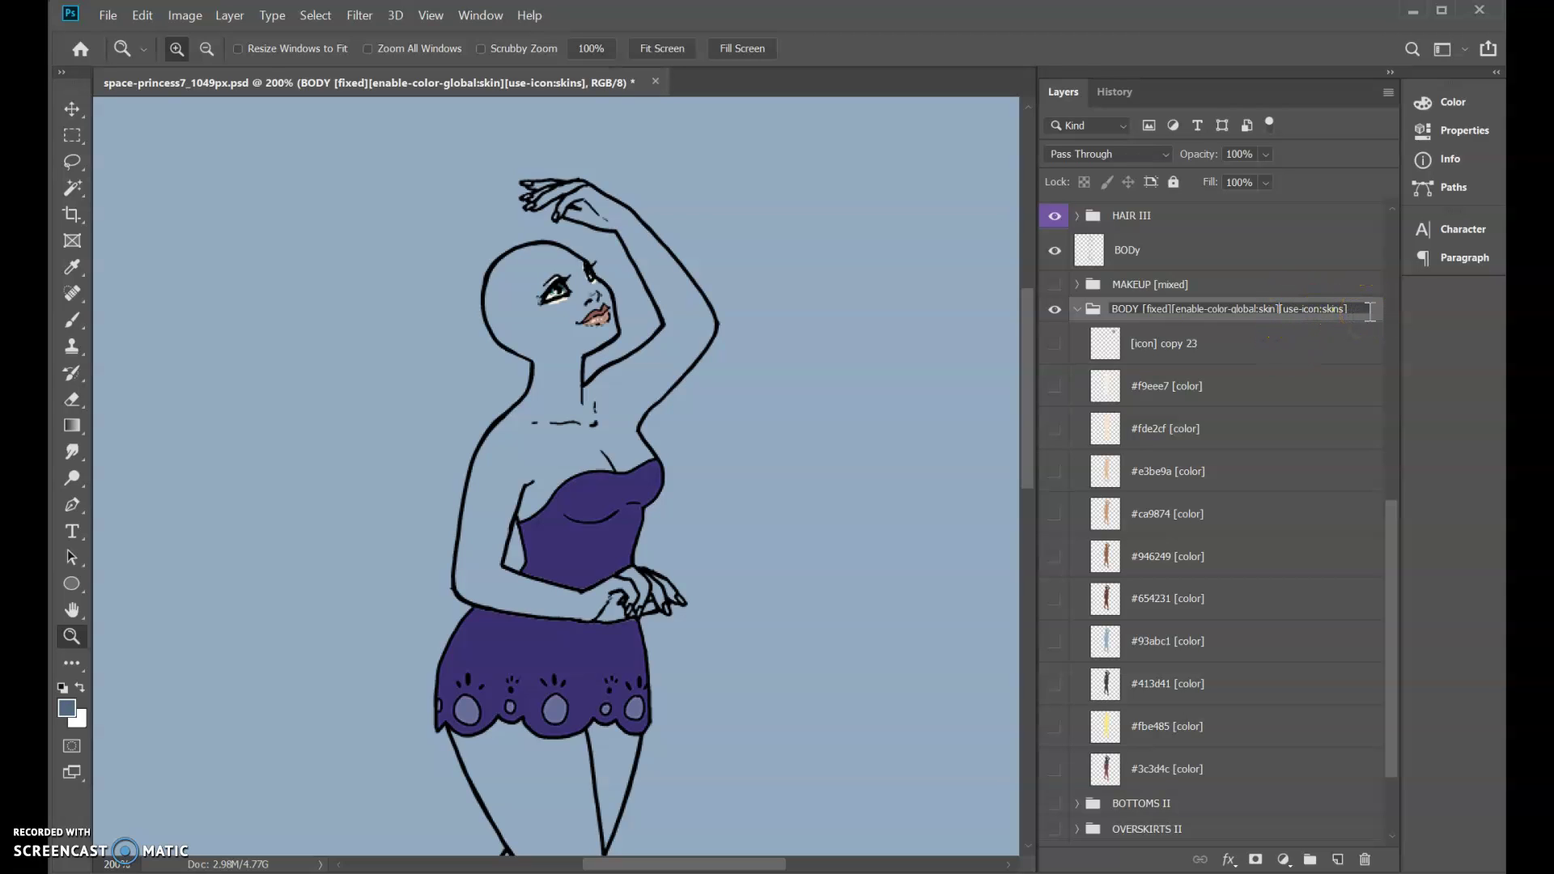
Step: Select [icon] copy 23, then expand the Body icons [icon-set:skins] group and check its name
left_click(1336, 319)
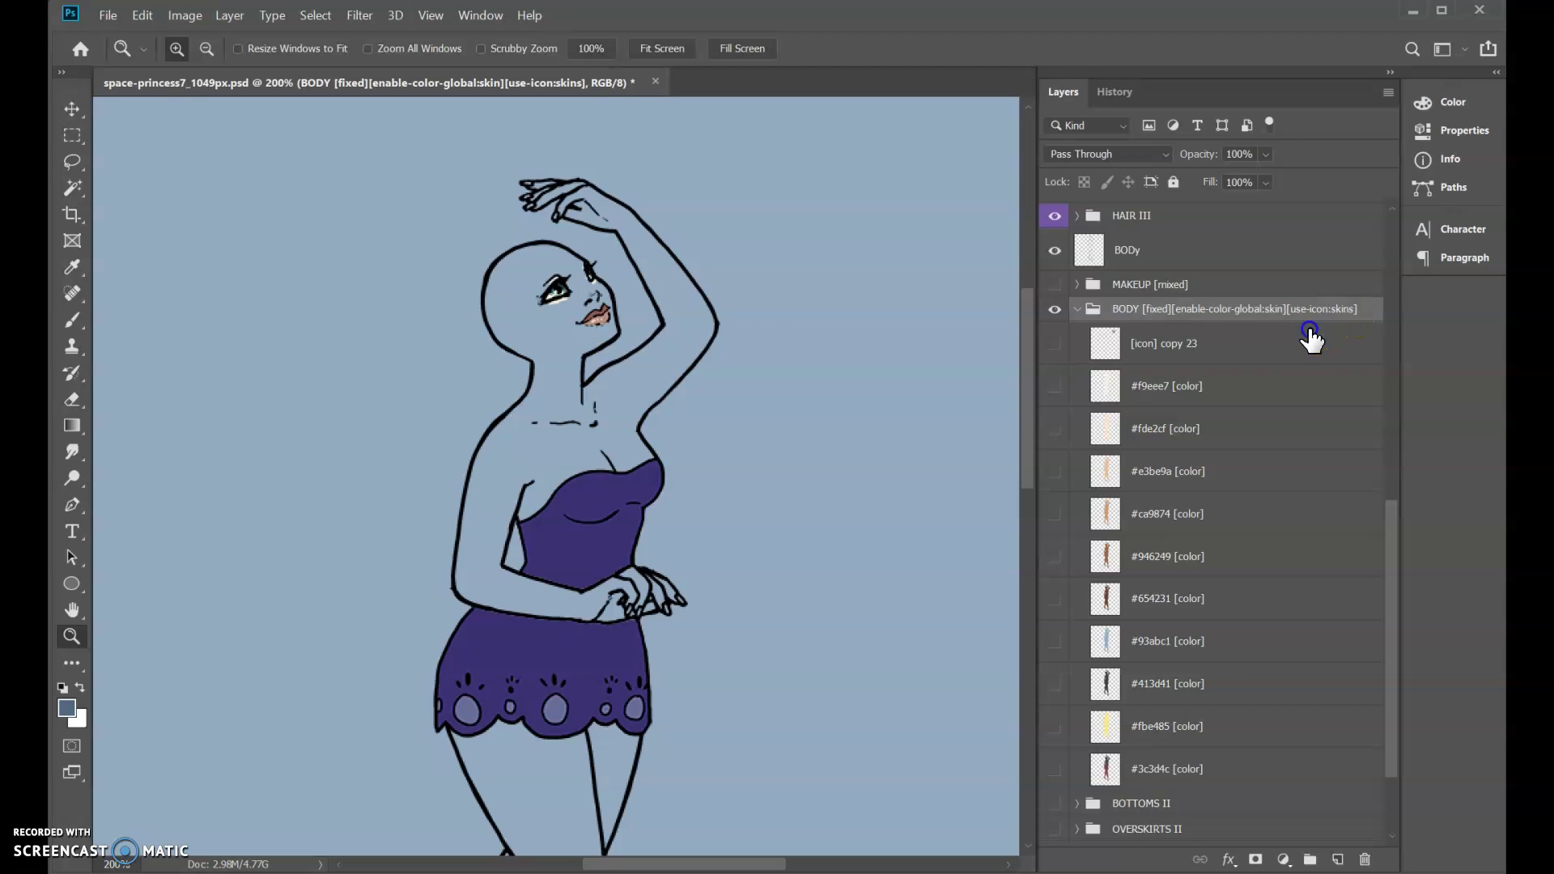
left_click(1311, 342)
scroll(1263, 376, "up", 5)
scroll(1263, 368, "up", 5)
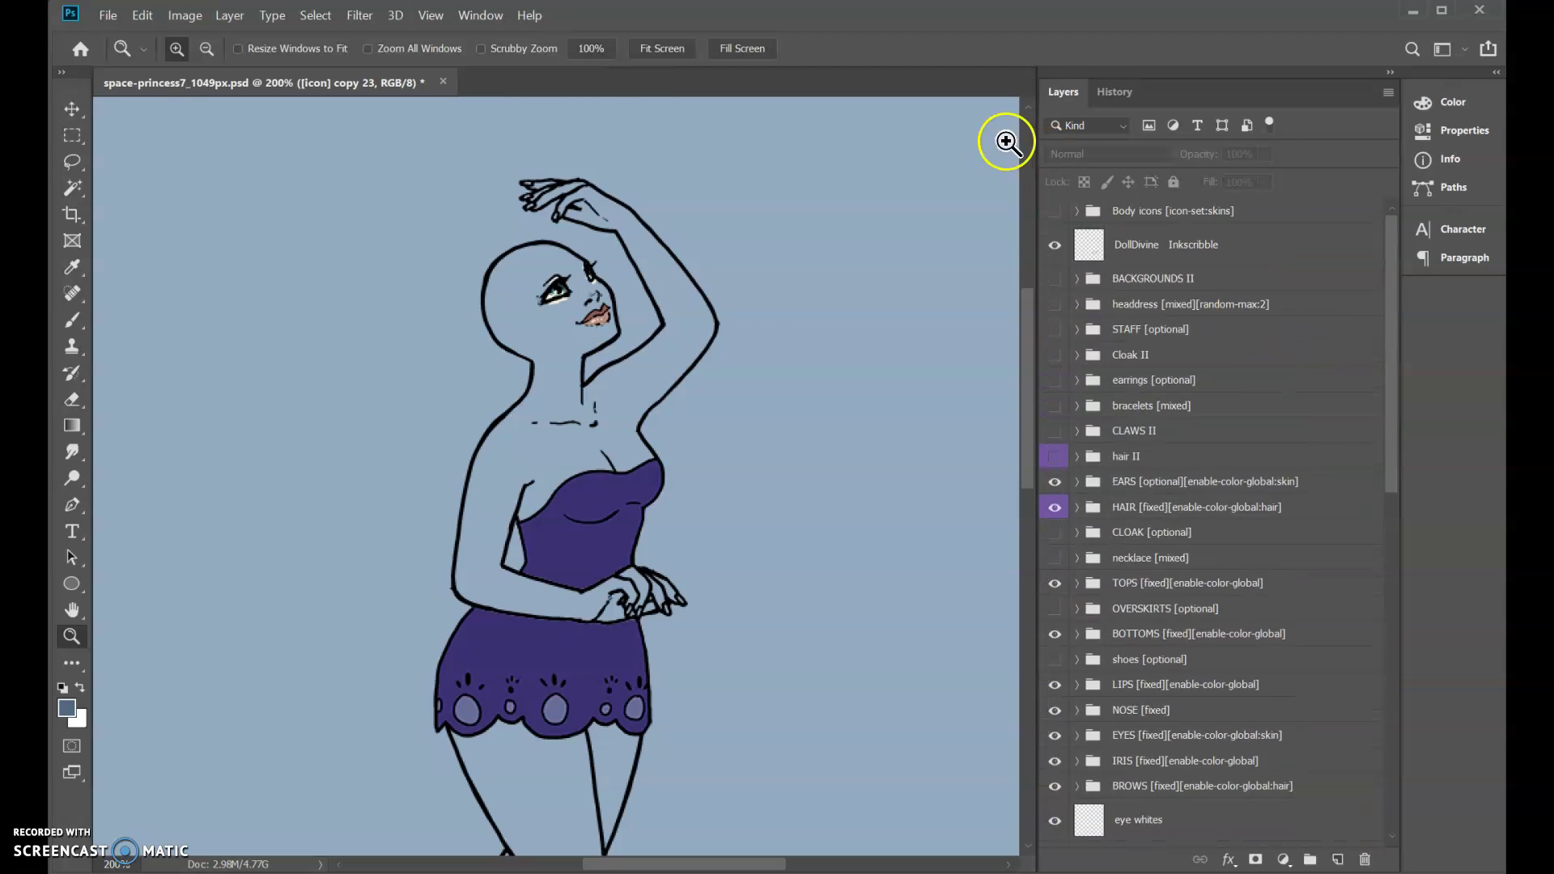
left_click(1076, 210)
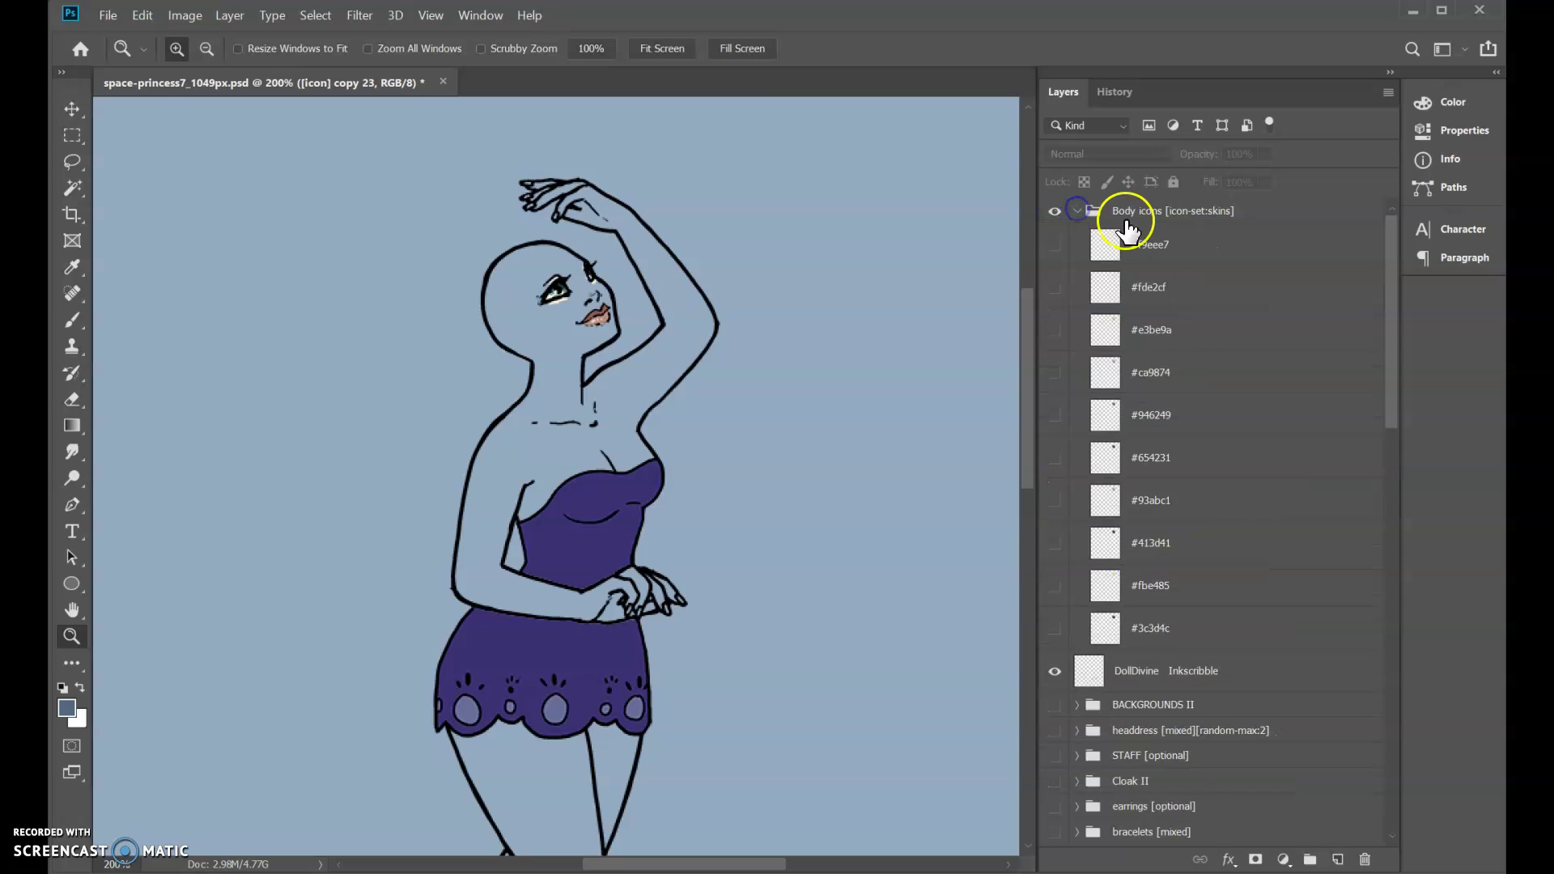
double_click(1172, 212)
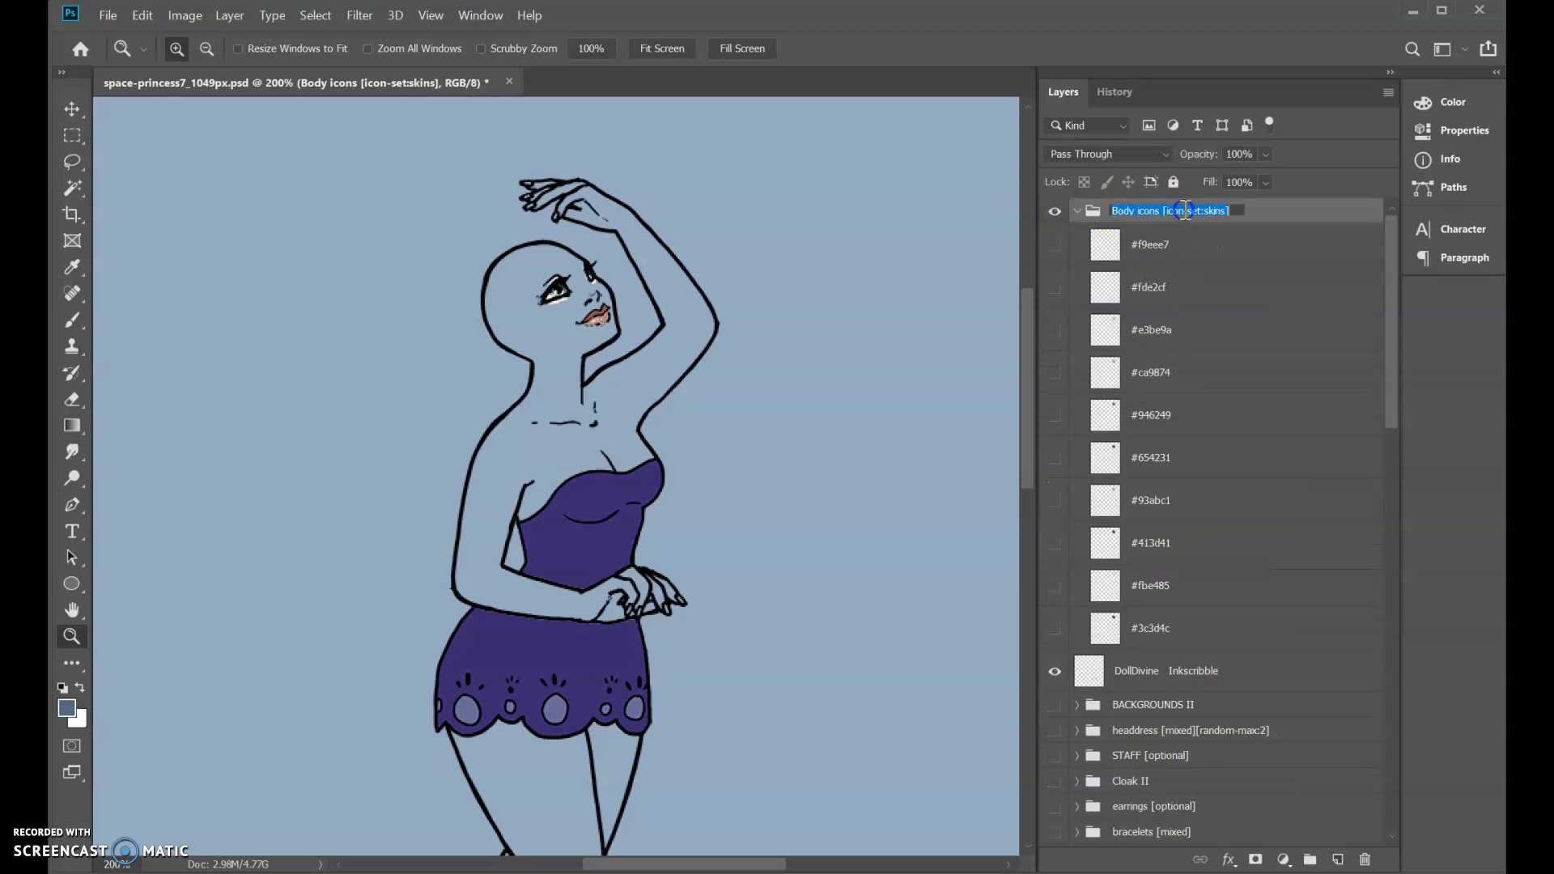
left_click(1266, 212)
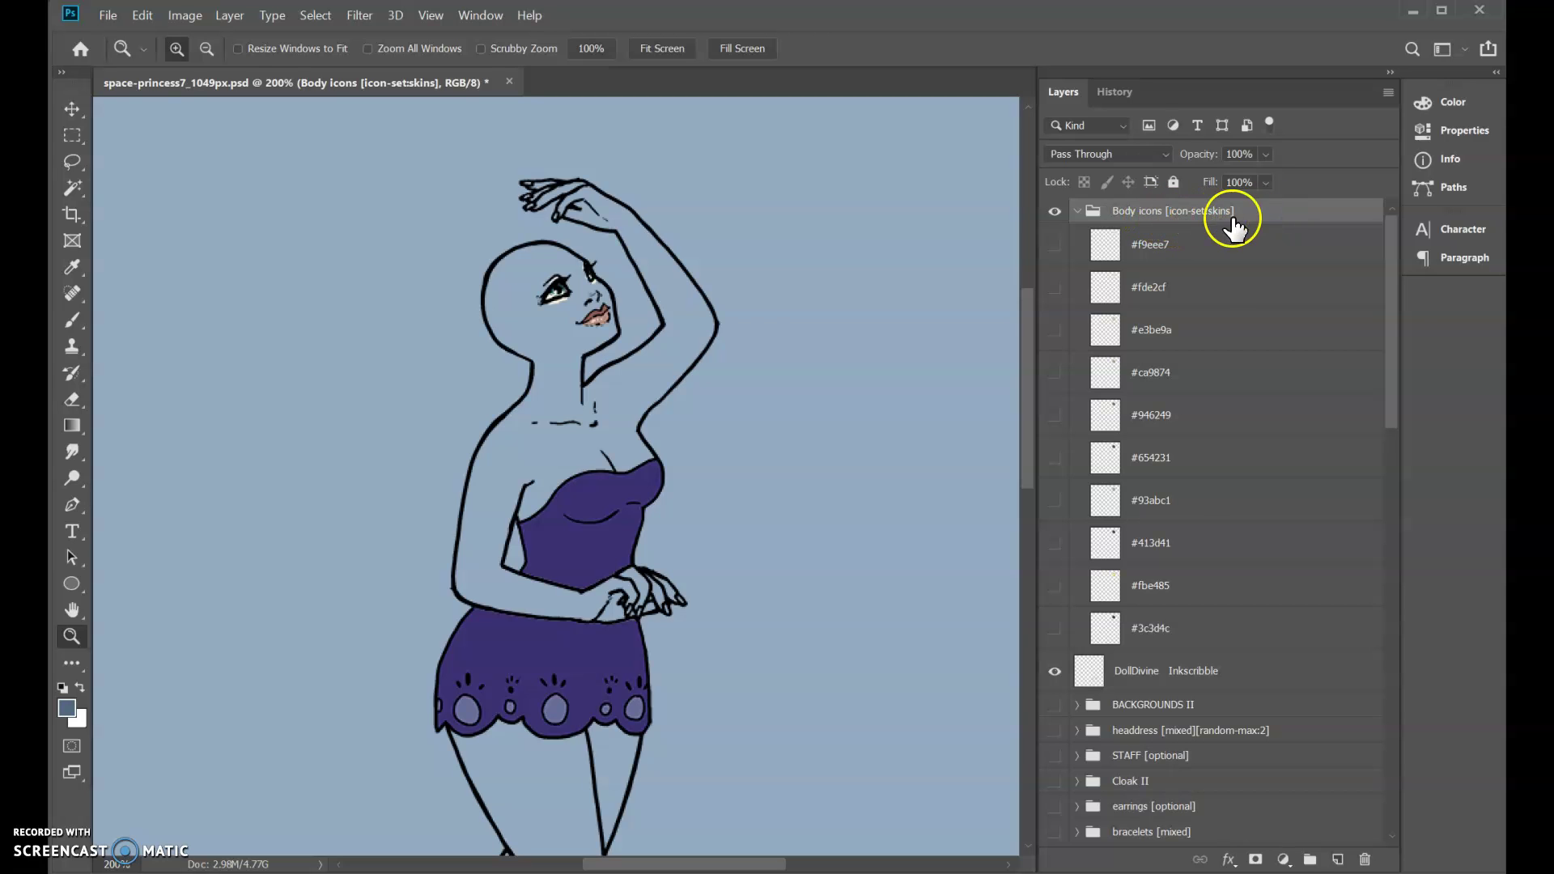
Step: Scan the Body icons swatch layers and recheck the group name, leaving it unchanged
scroll(1236, 227, "down", 1)
scroll(1236, 229, "down", 5)
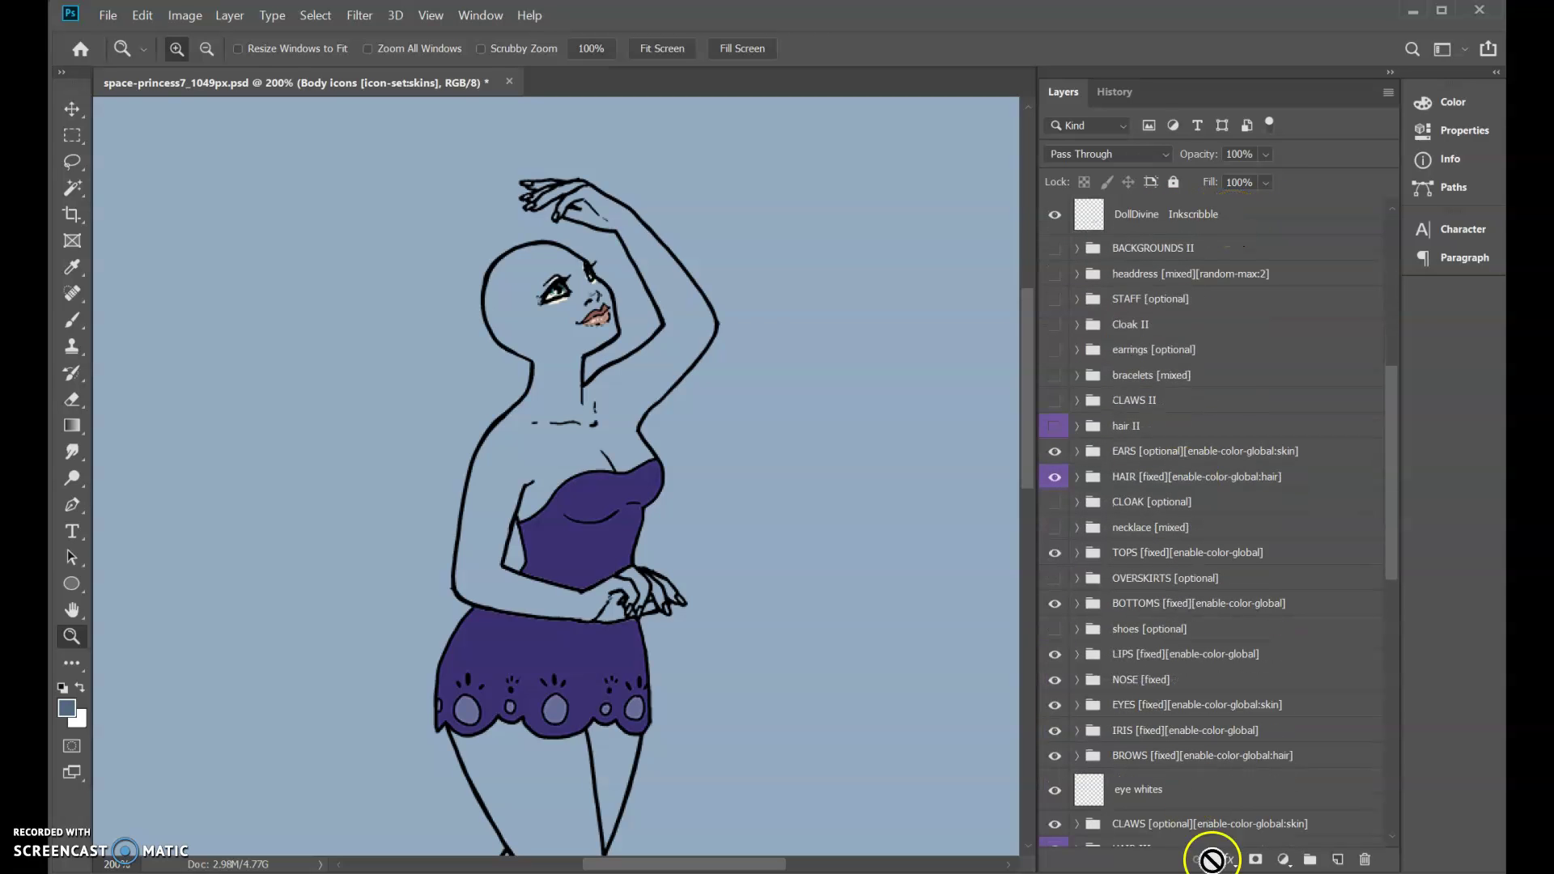
scroll(1238, 805, "down", 3)
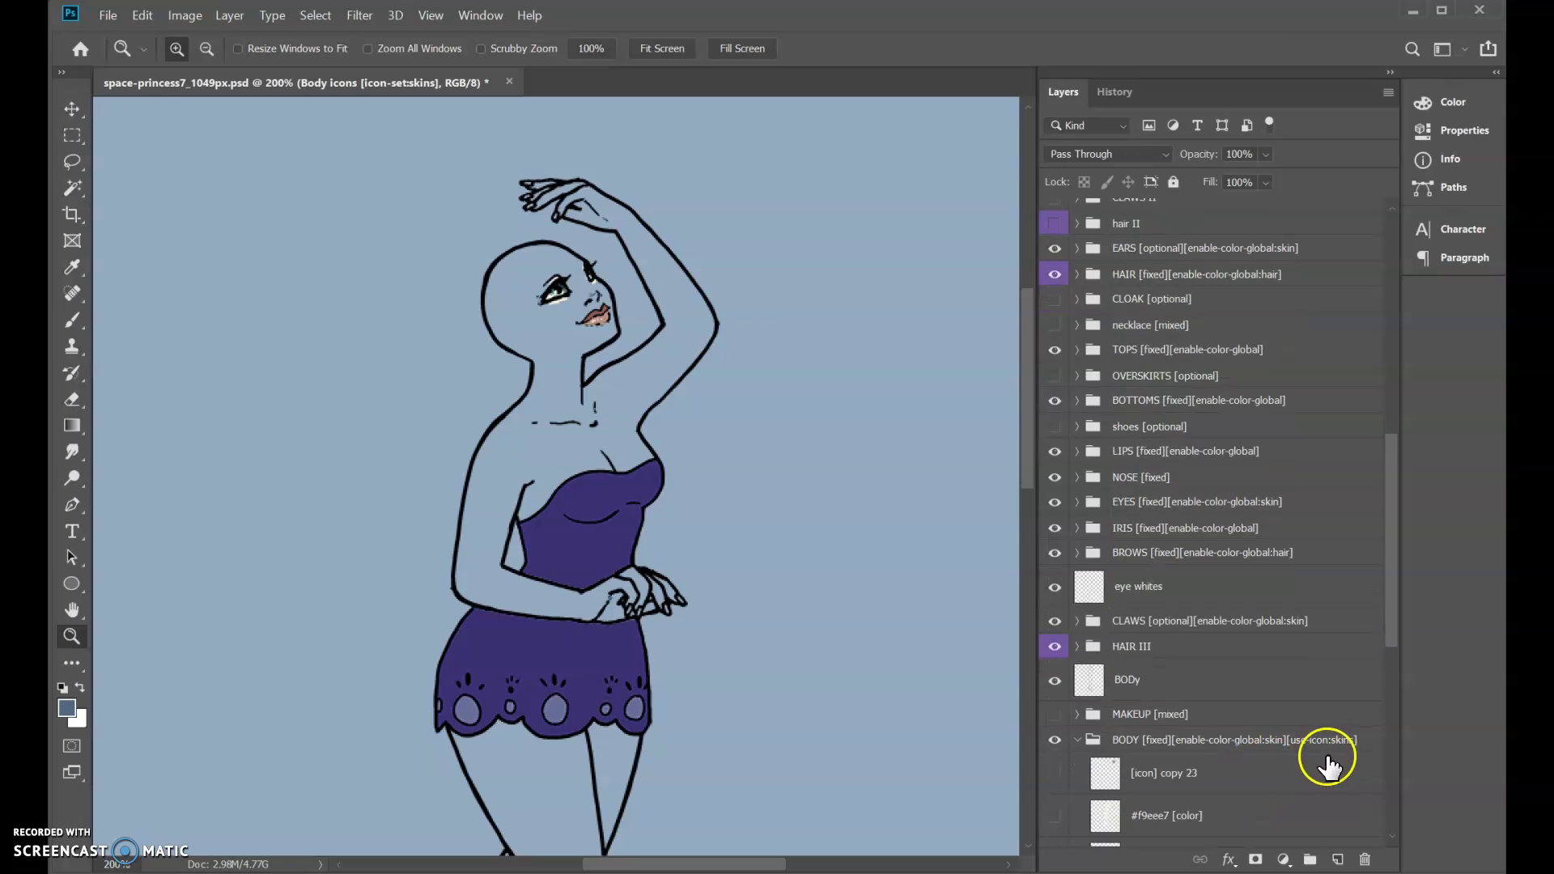
scroll(1186, 572, "up", 1)
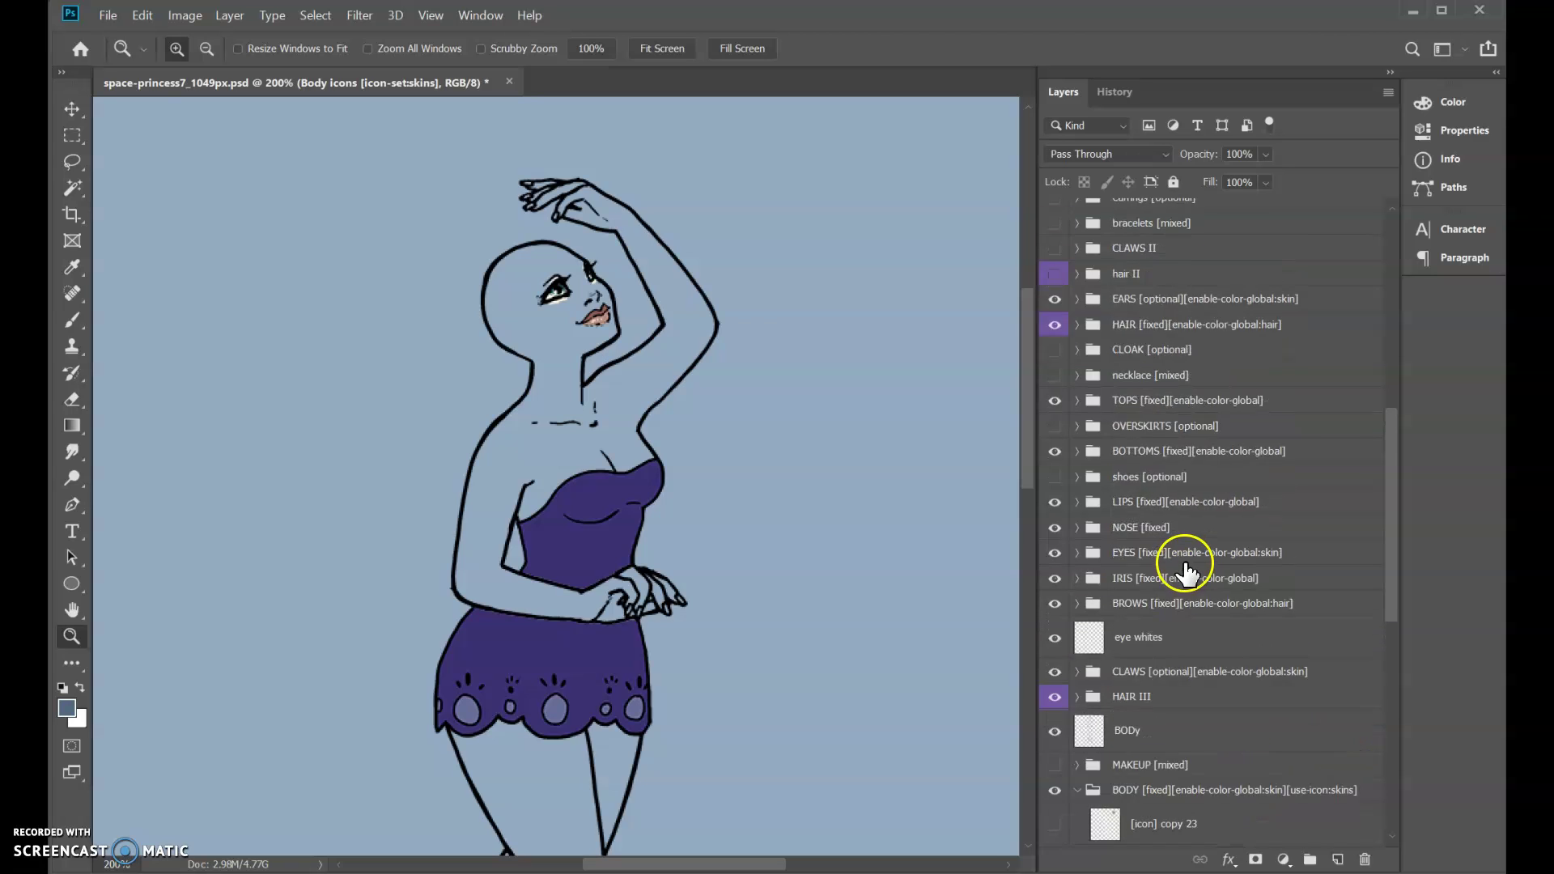
scroll(1186, 572, "up", 8)
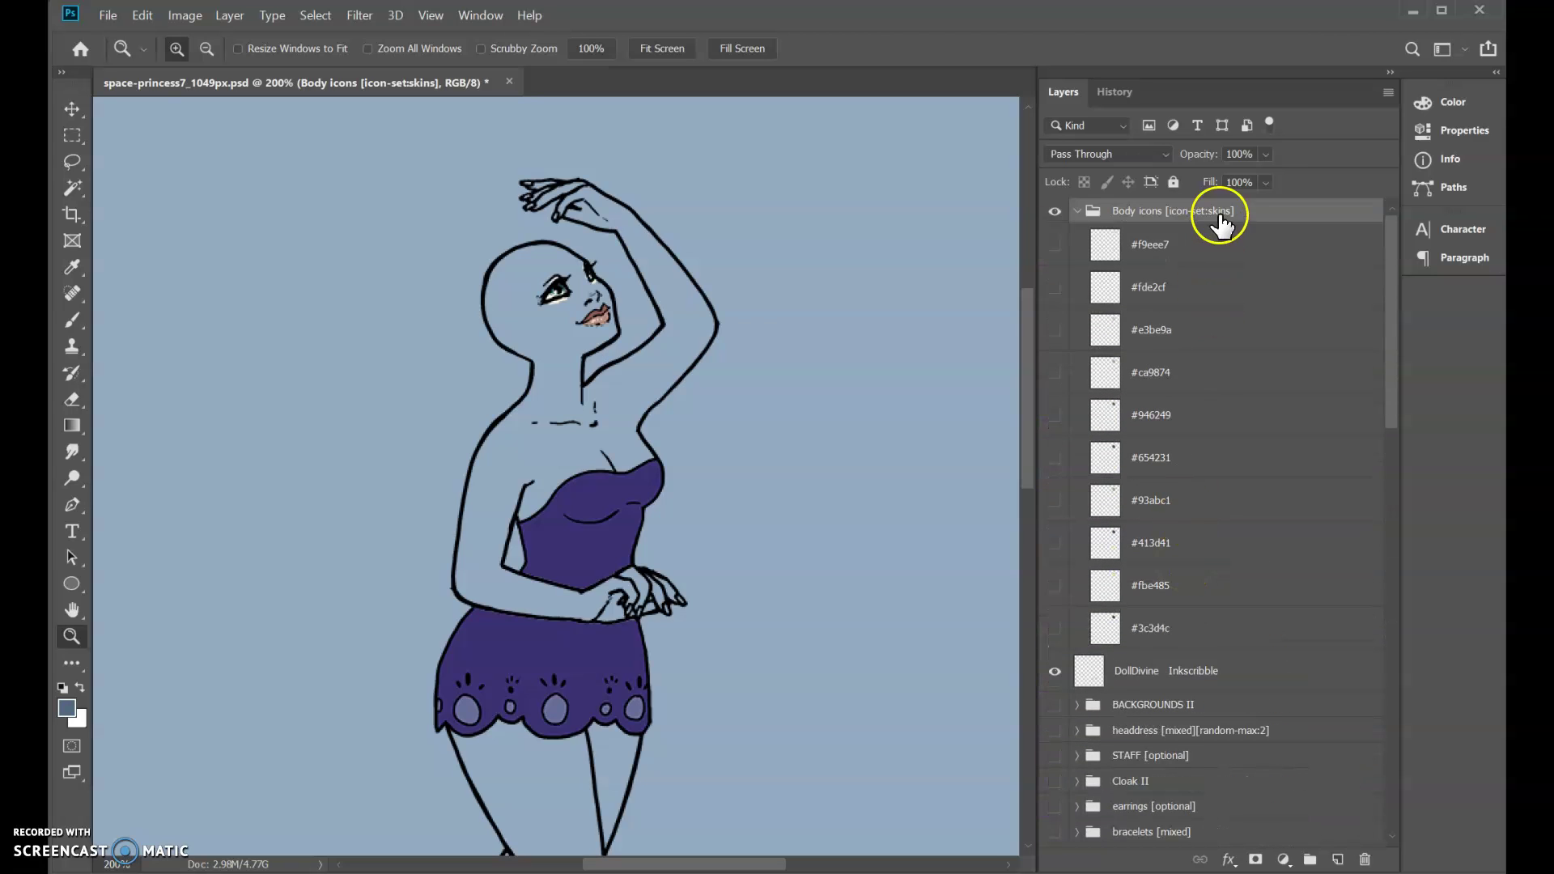
double_click(1221, 217)
key("Return")
Step: Preview the skin swatches #f9eee7, #fde2cf, #e3be9a, #946249 and #413d41 one at a time
left_click(1054, 245)
left_click(1055, 252)
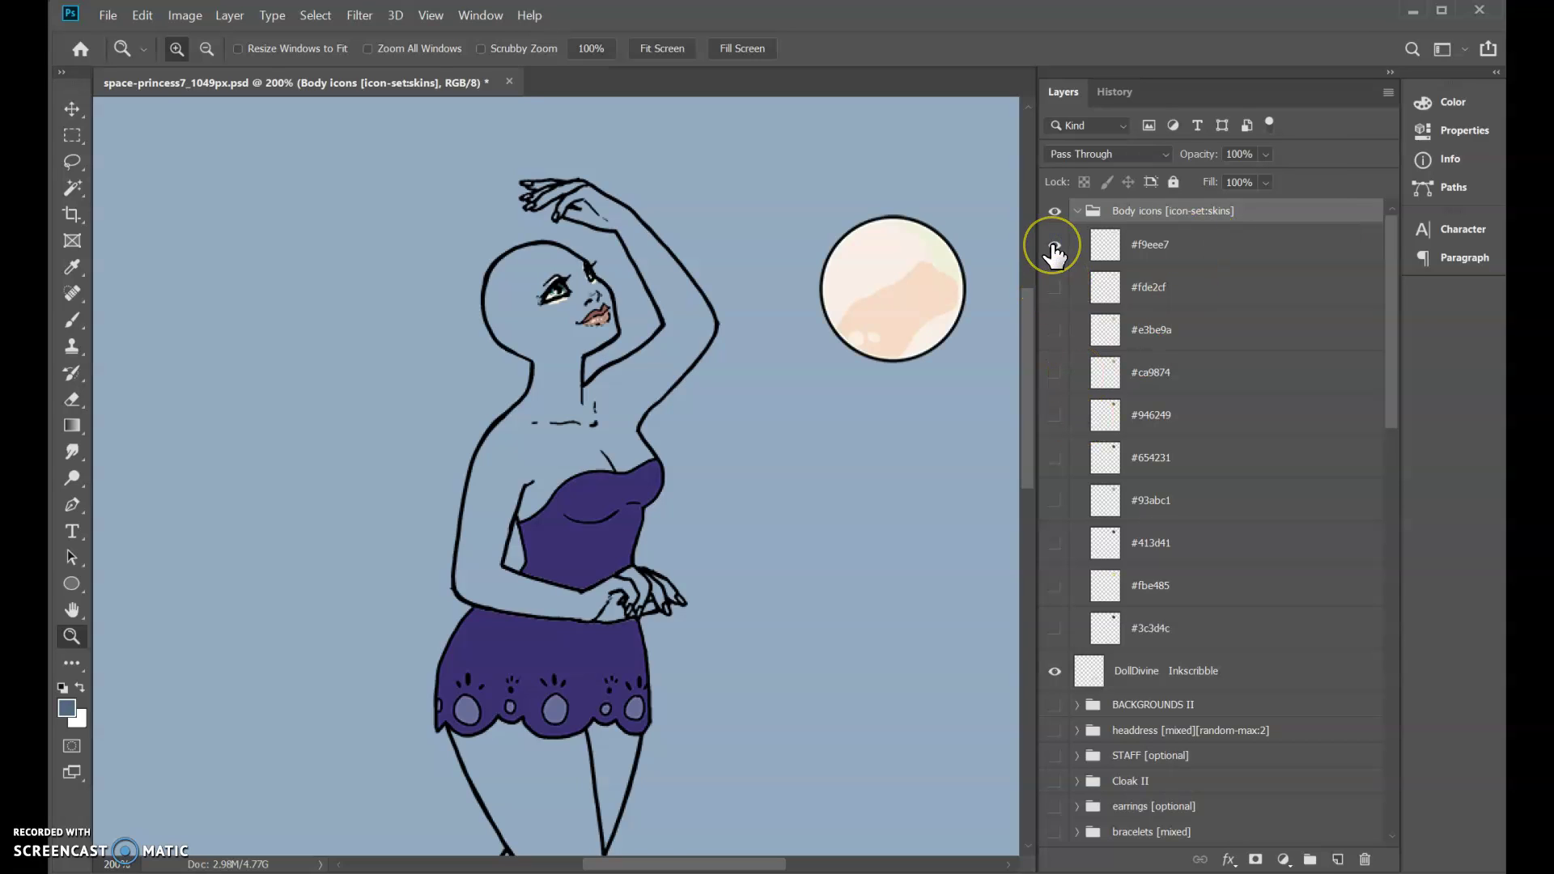
left_click(1055, 253)
left_click(1052, 290)
left_click(1053, 290)
left_click(1057, 333)
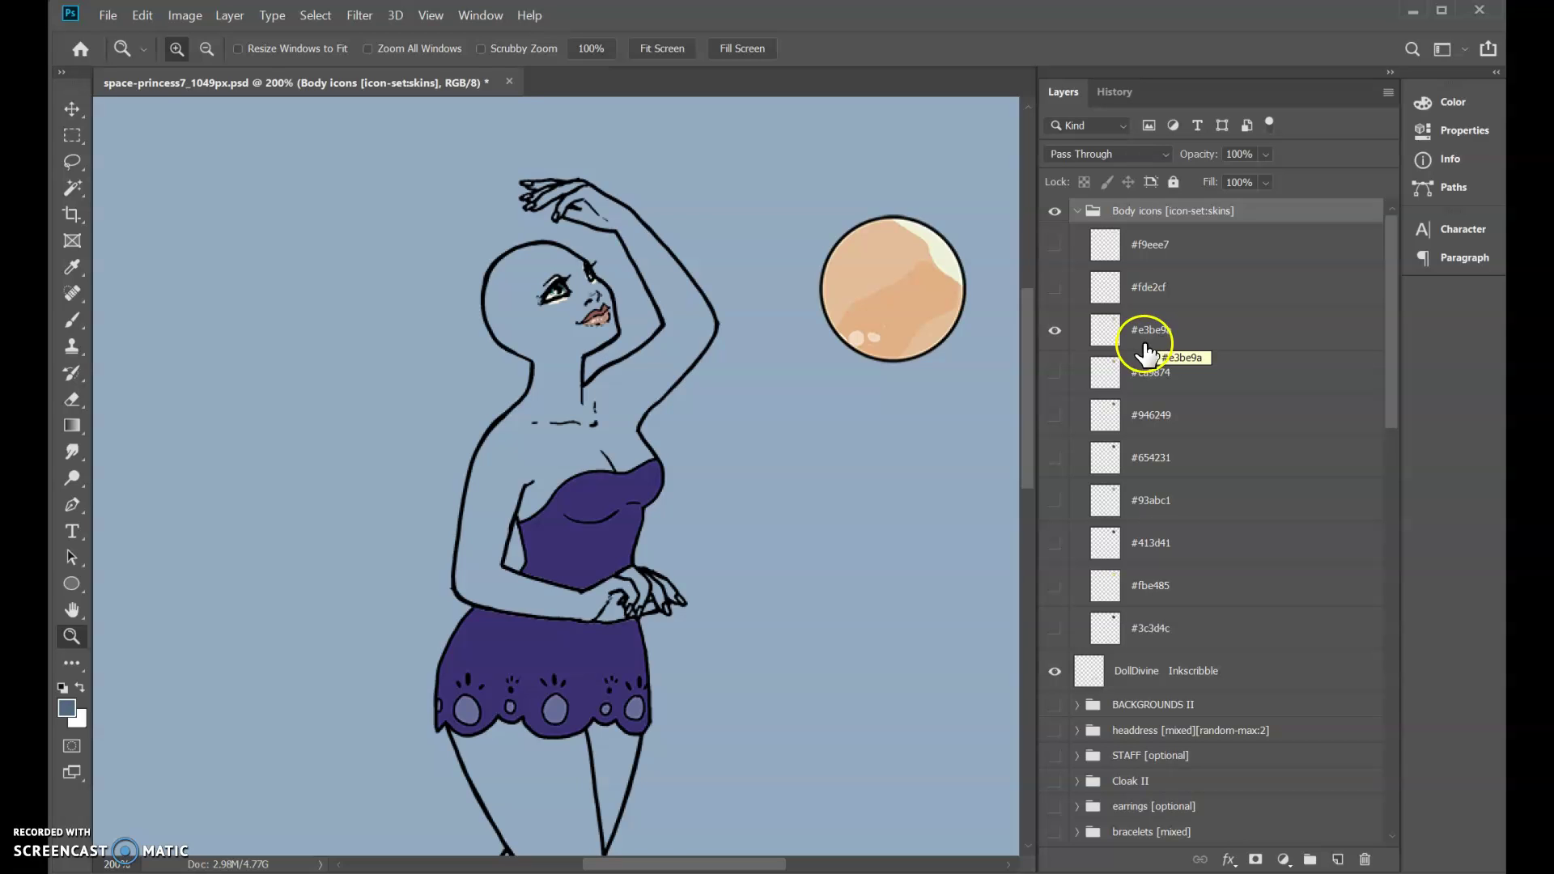
left_click(1054, 330)
left_click(1054, 414)
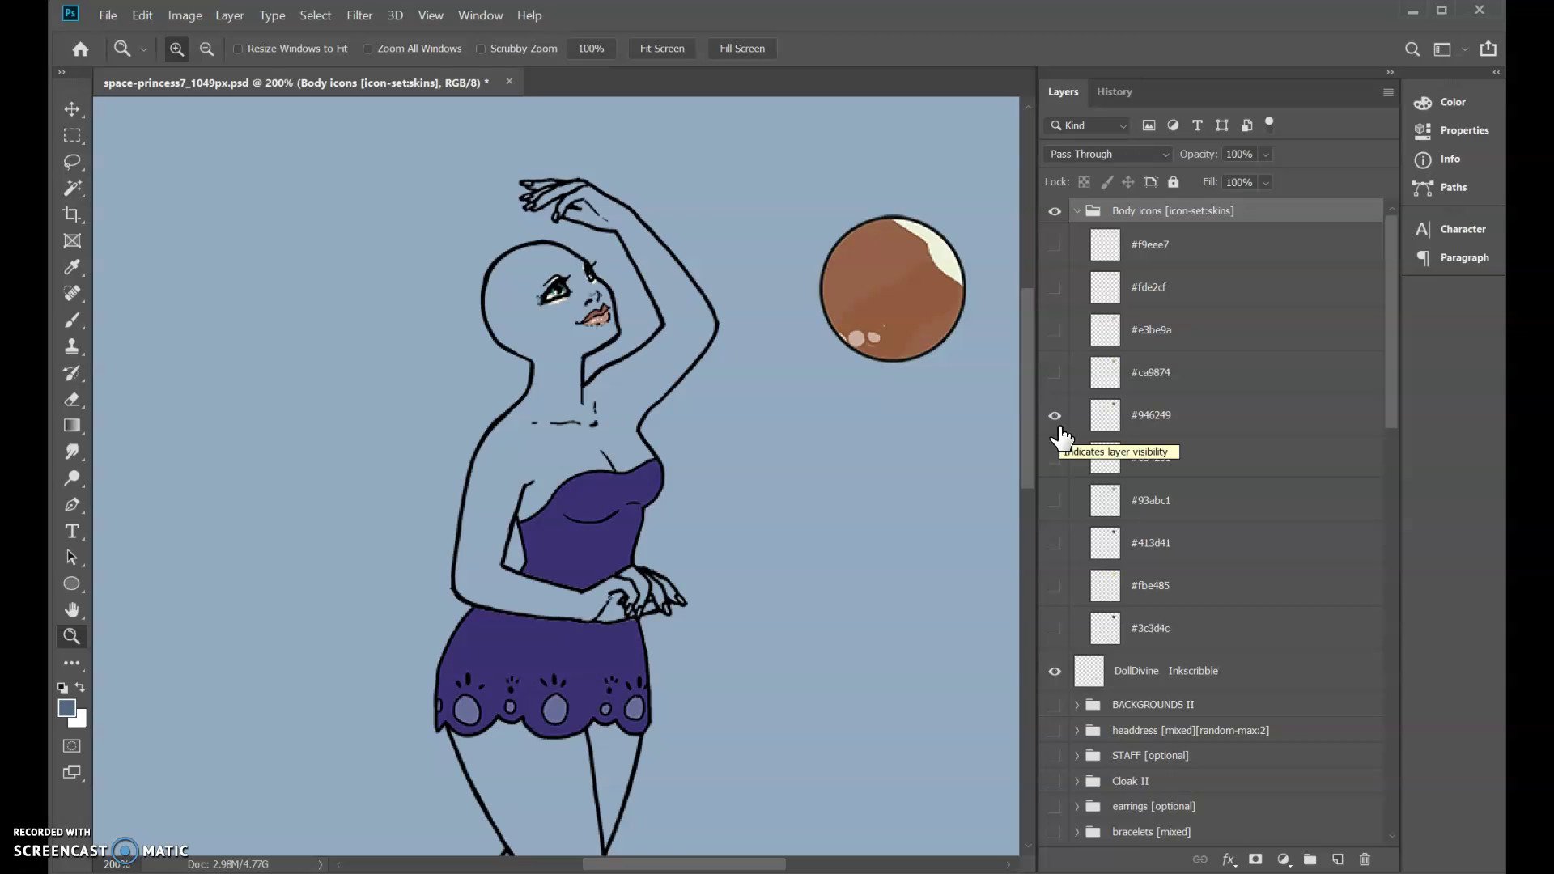
left_click(1058, 425)
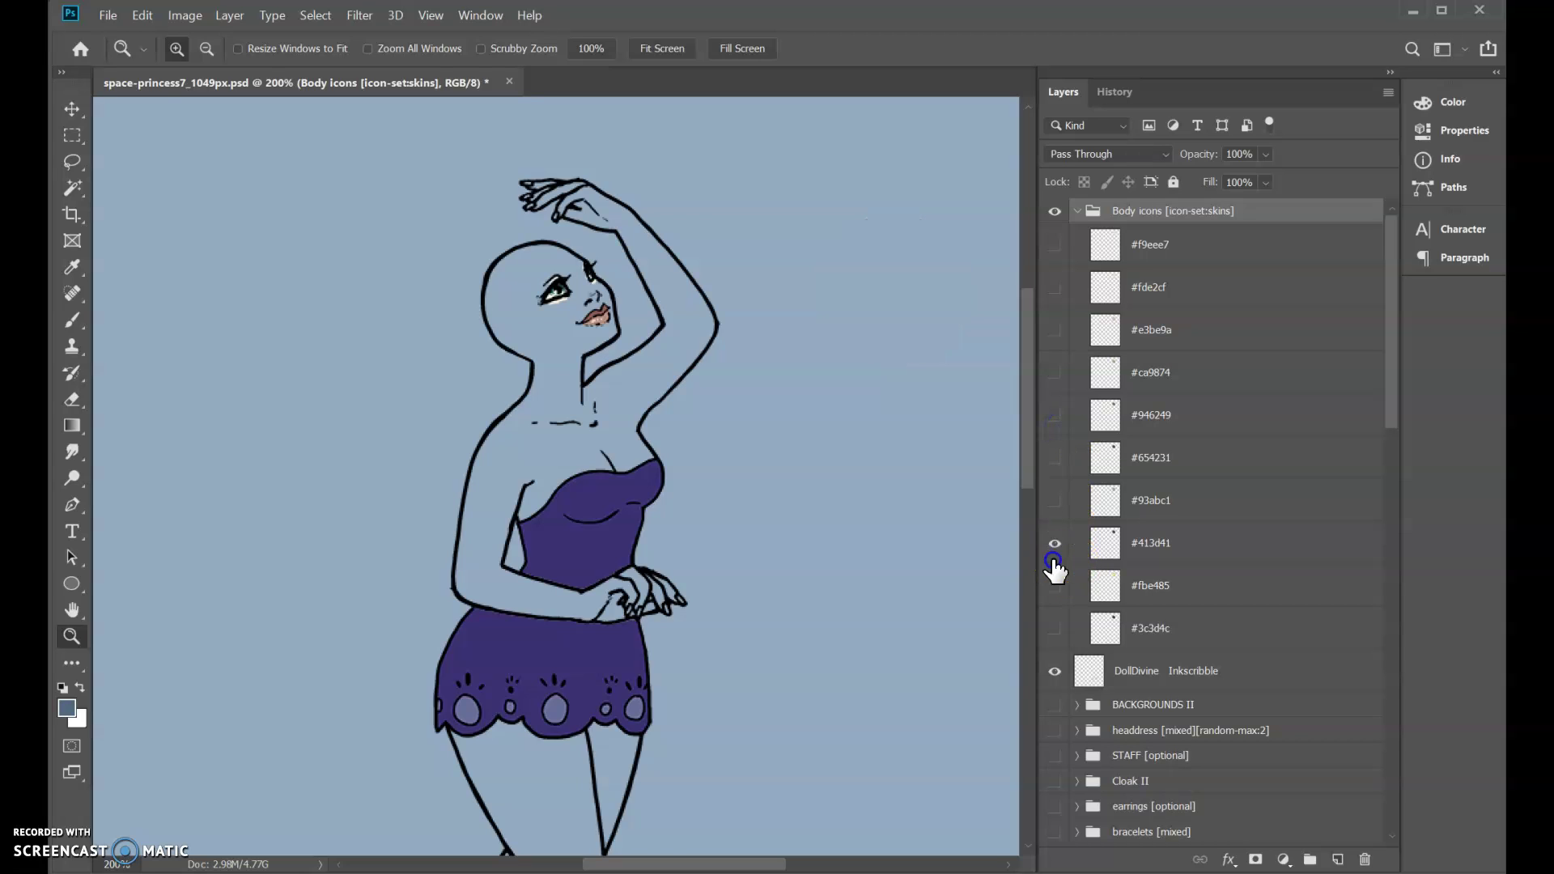
left_click(1054, 544)
left_click(1055, 542)
left_click(1055, 543)
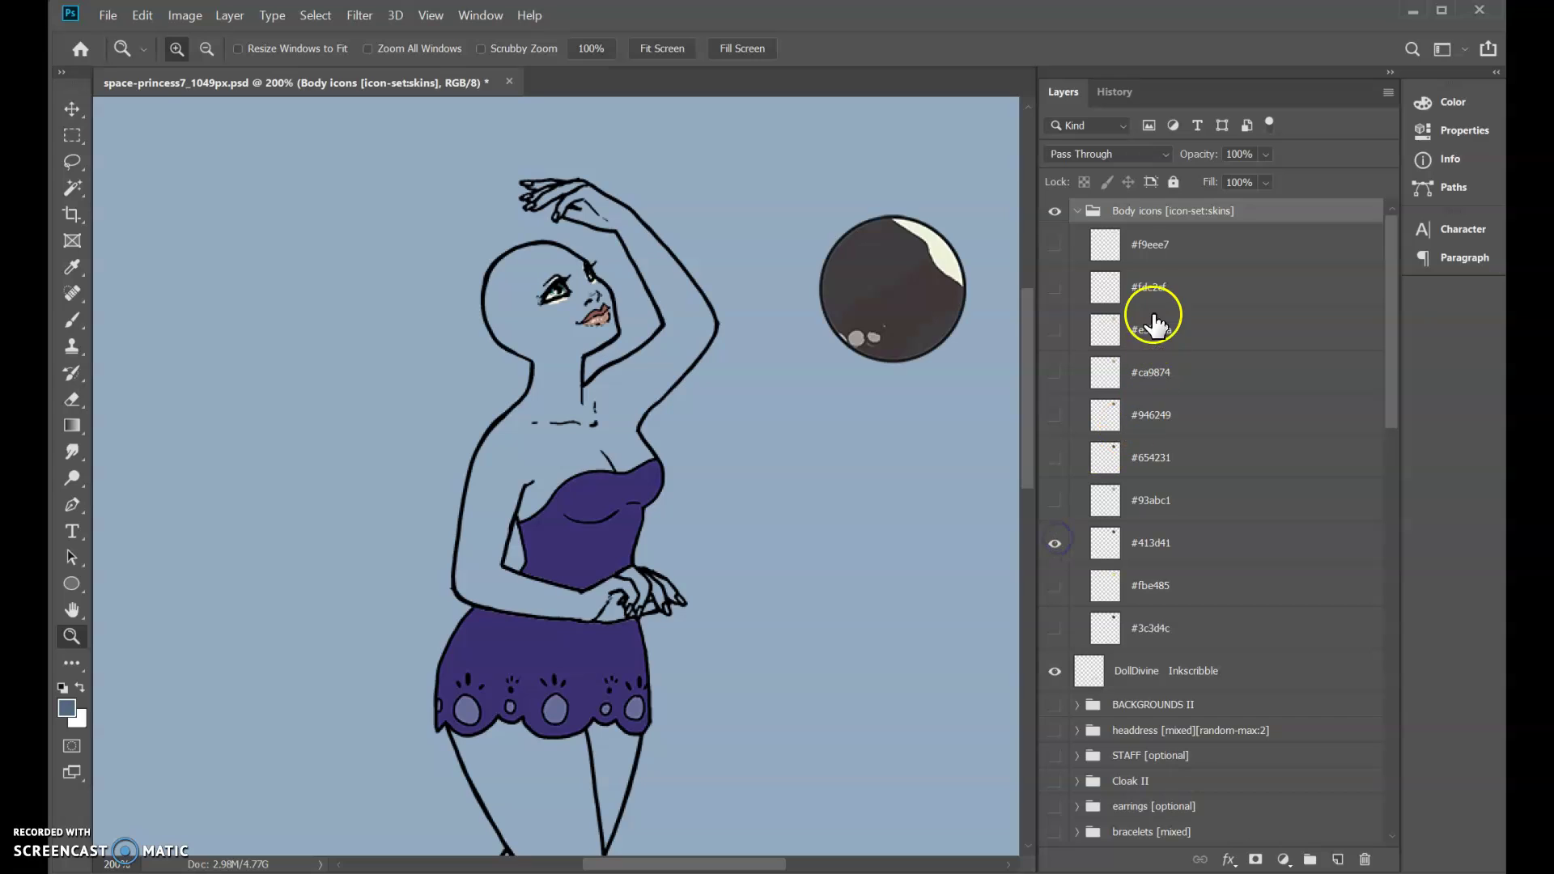
Step: Leave only #f9eee7 visible, then collapse and hide the Body icons group
left_click(1162, 258)
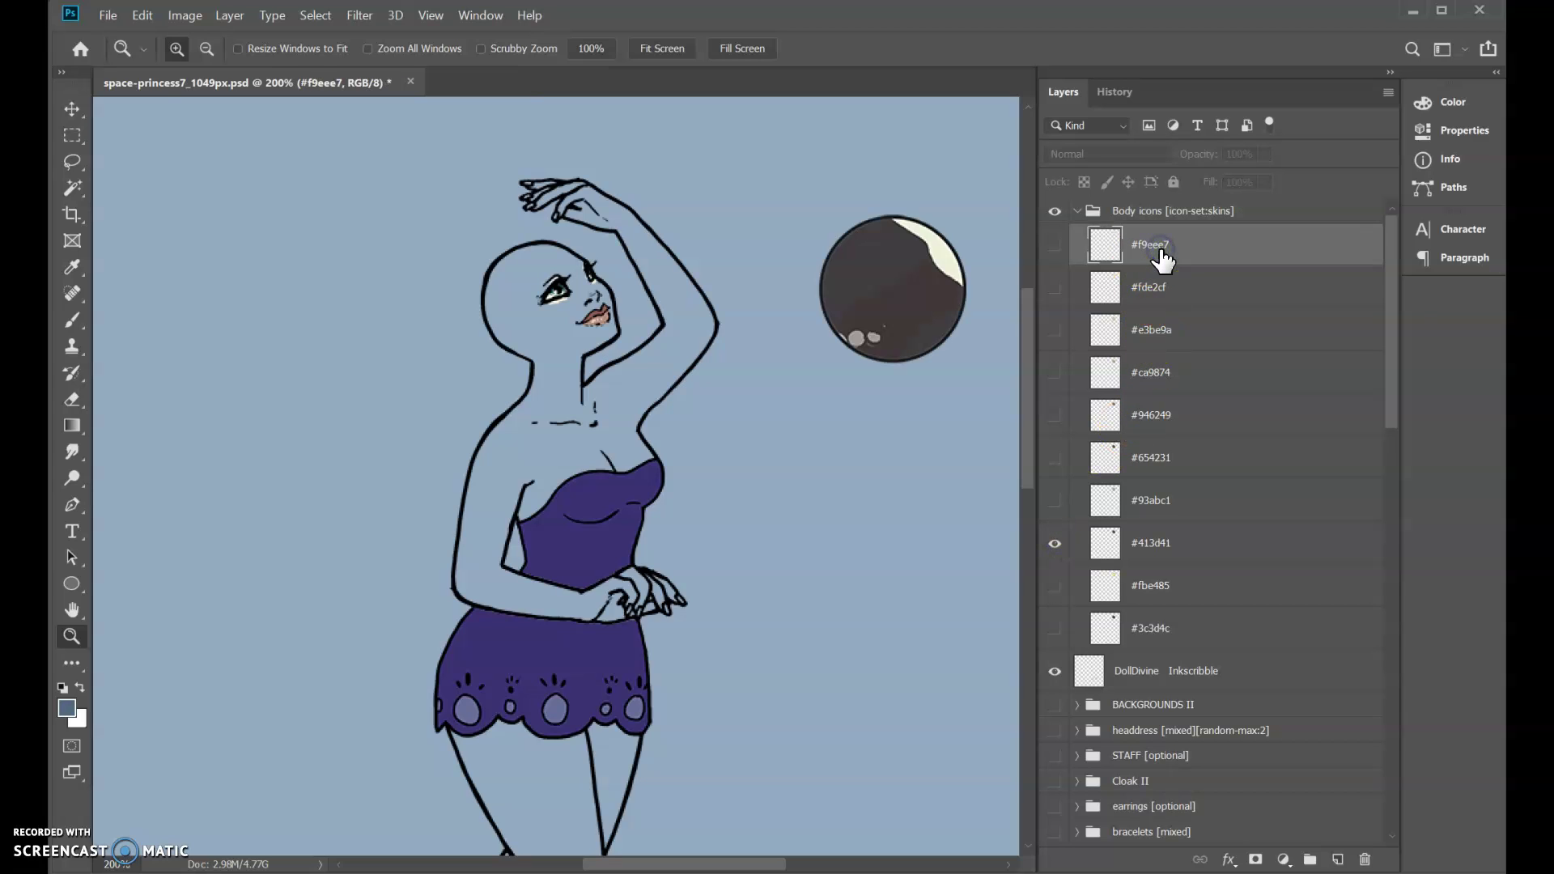
left_click(1155, 301)
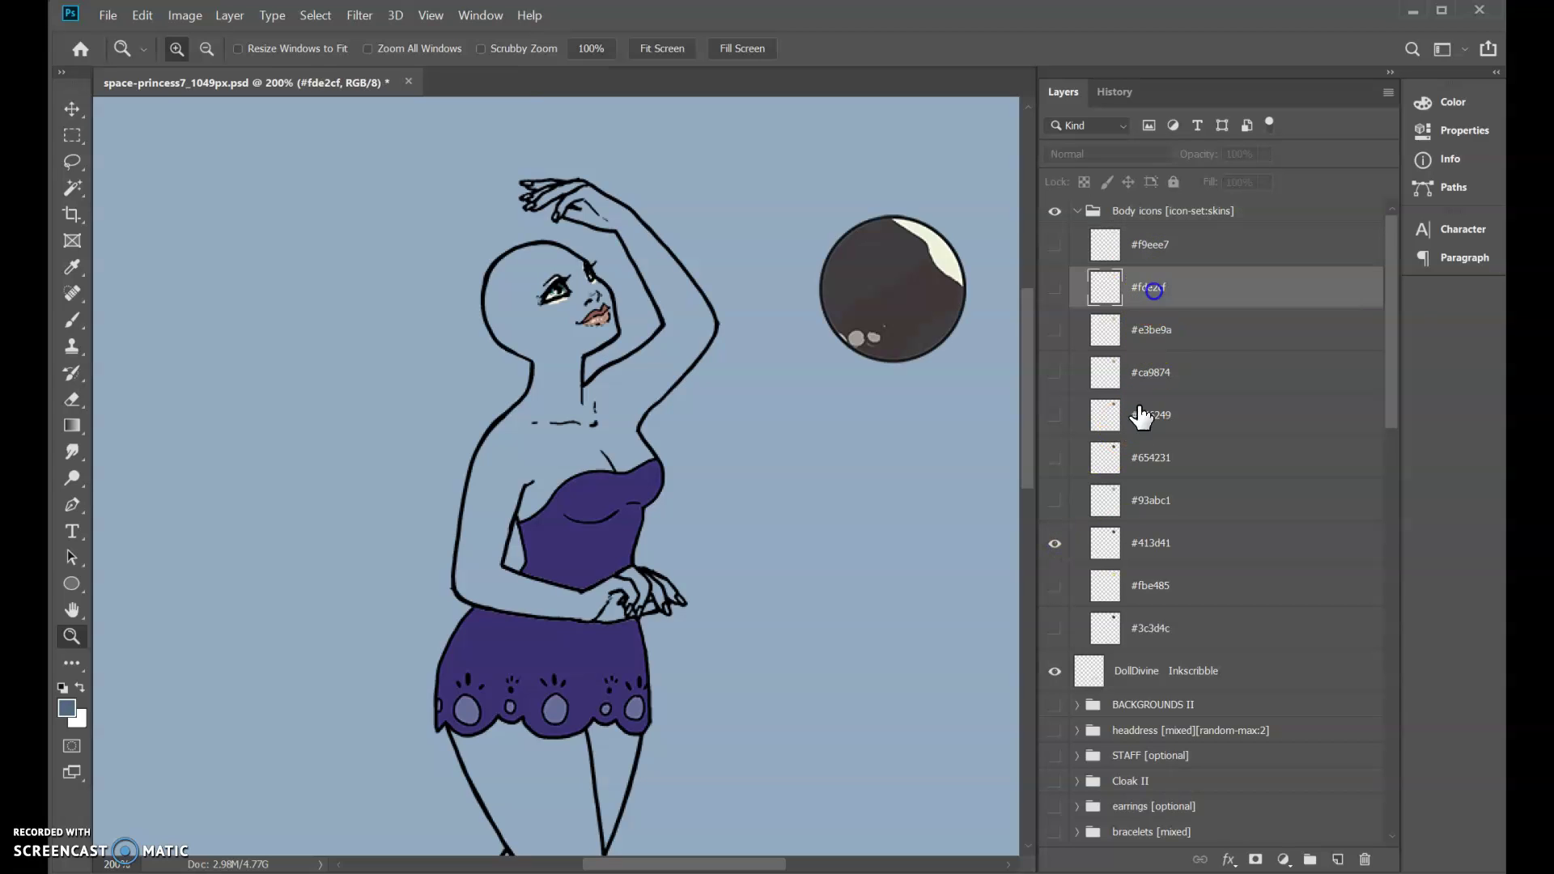
left_click(1055, 544)
left_click(1054, 245)
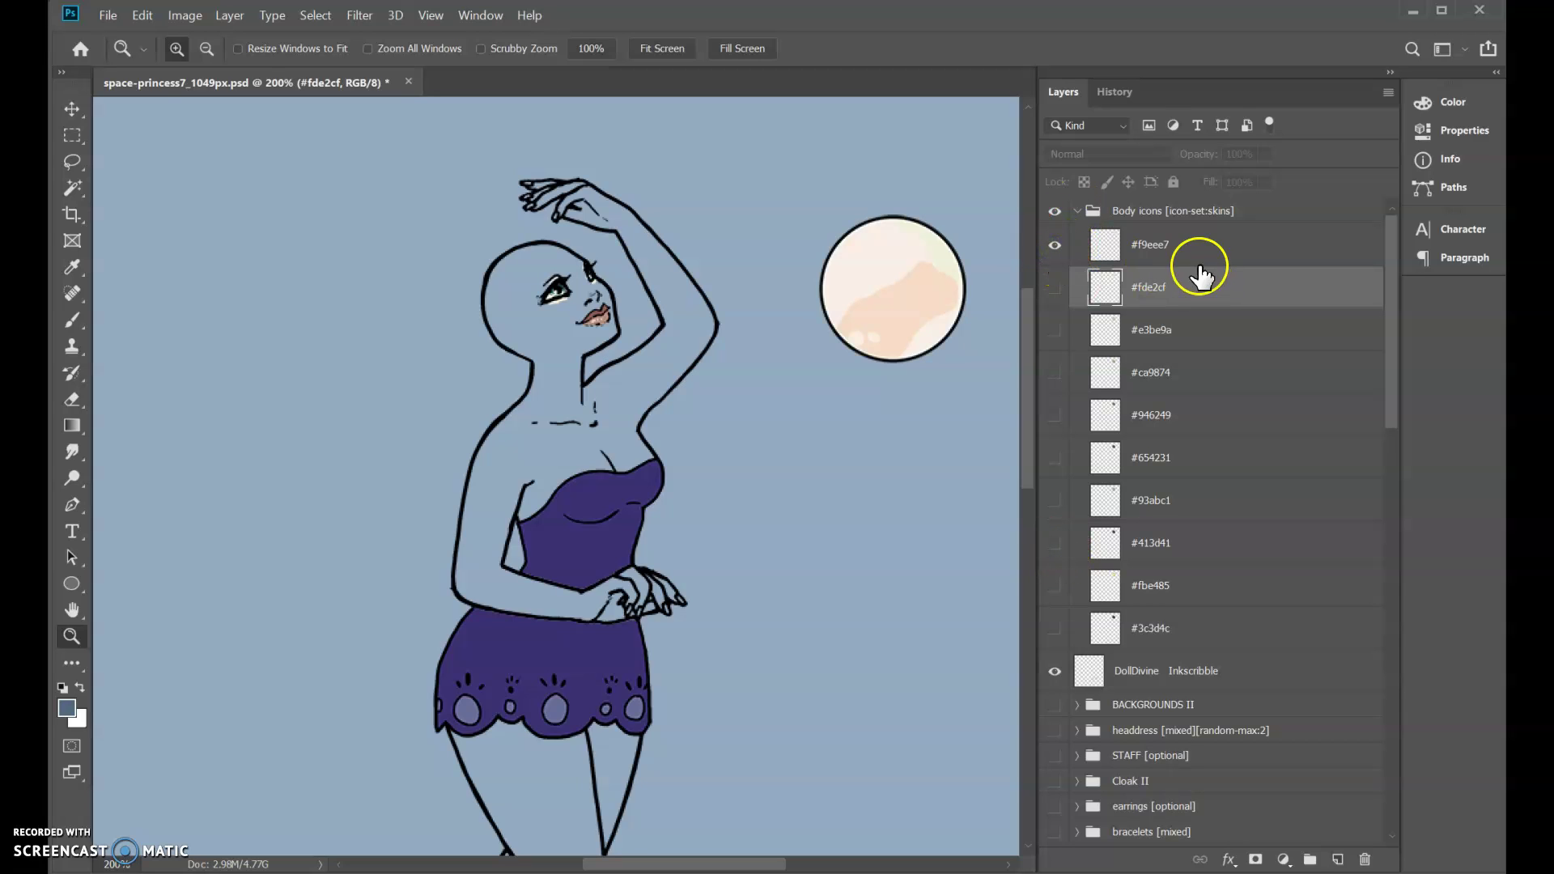
left_click(1076, 213)
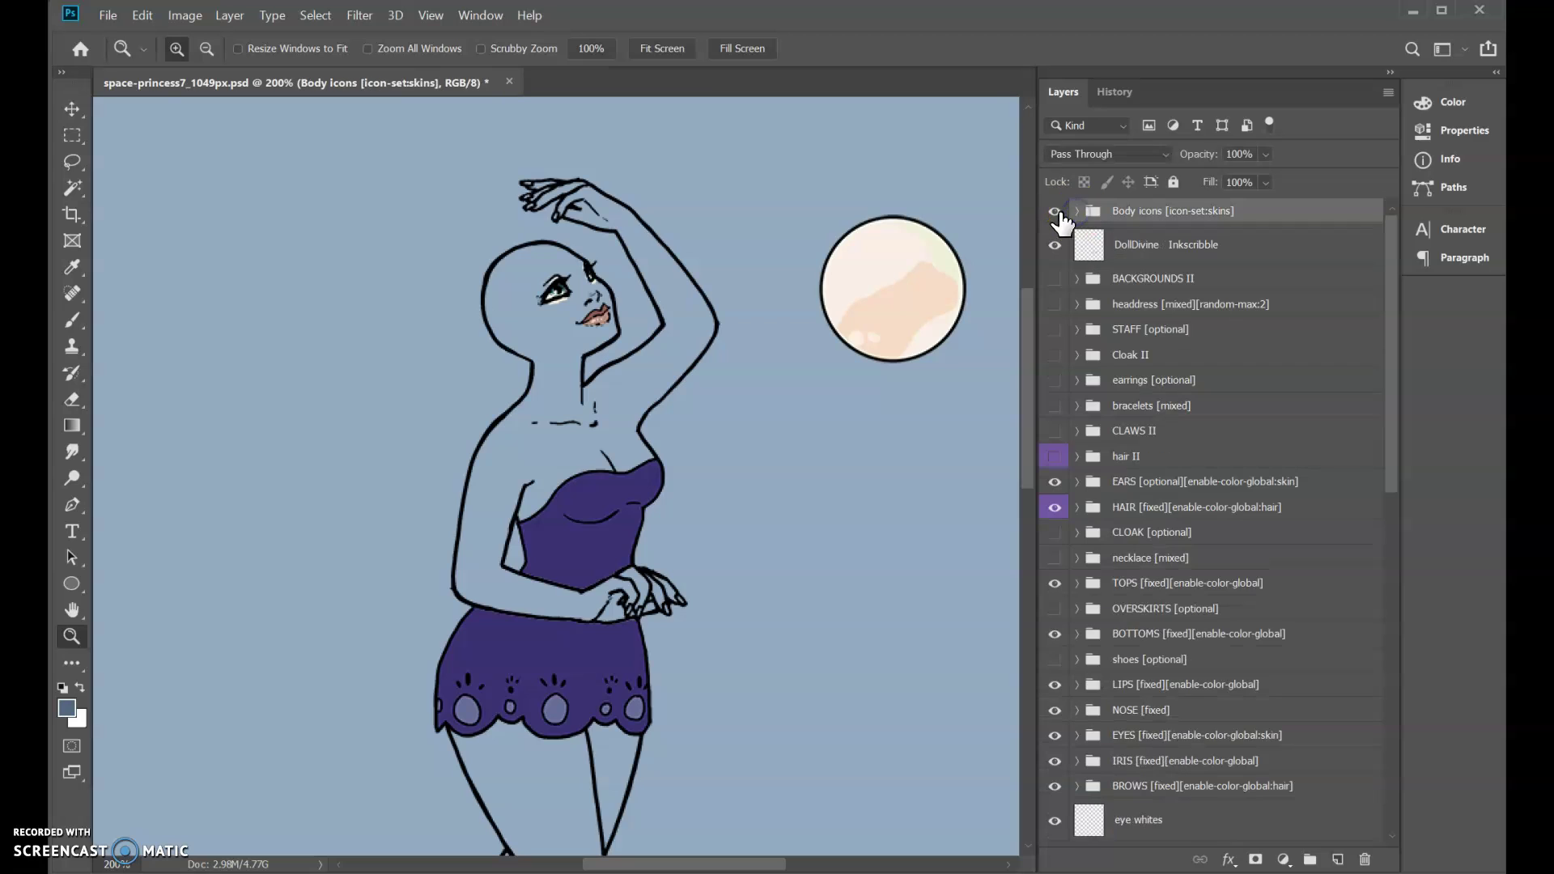
left_click(1056, 212)
scroll(1152, 307, "down", 5)
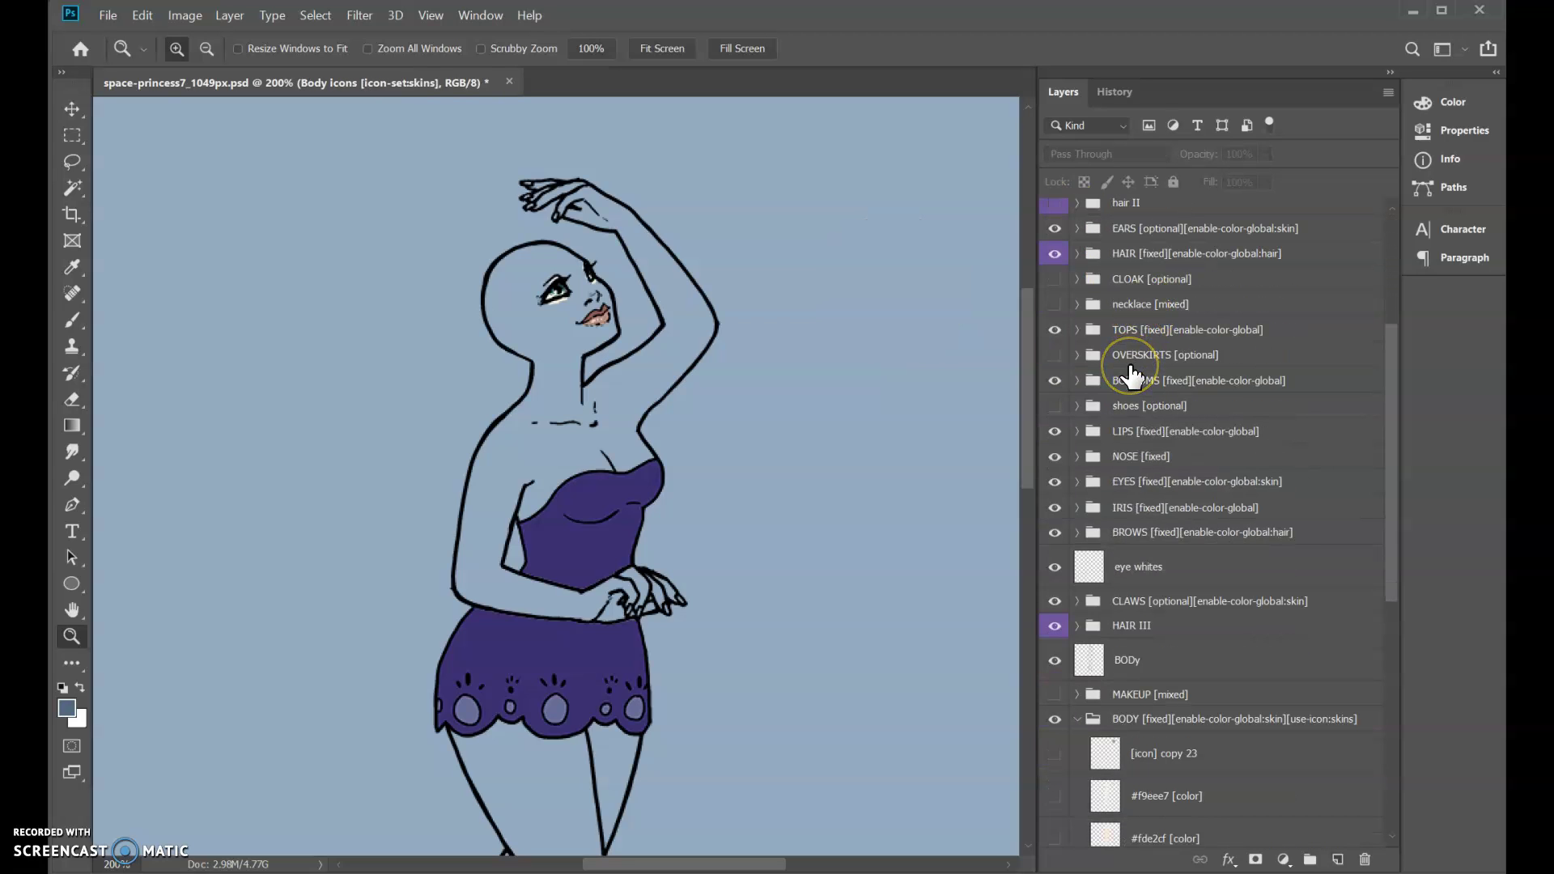
scroll(1133, 375, "up", 1)
left_click(1226, 747)
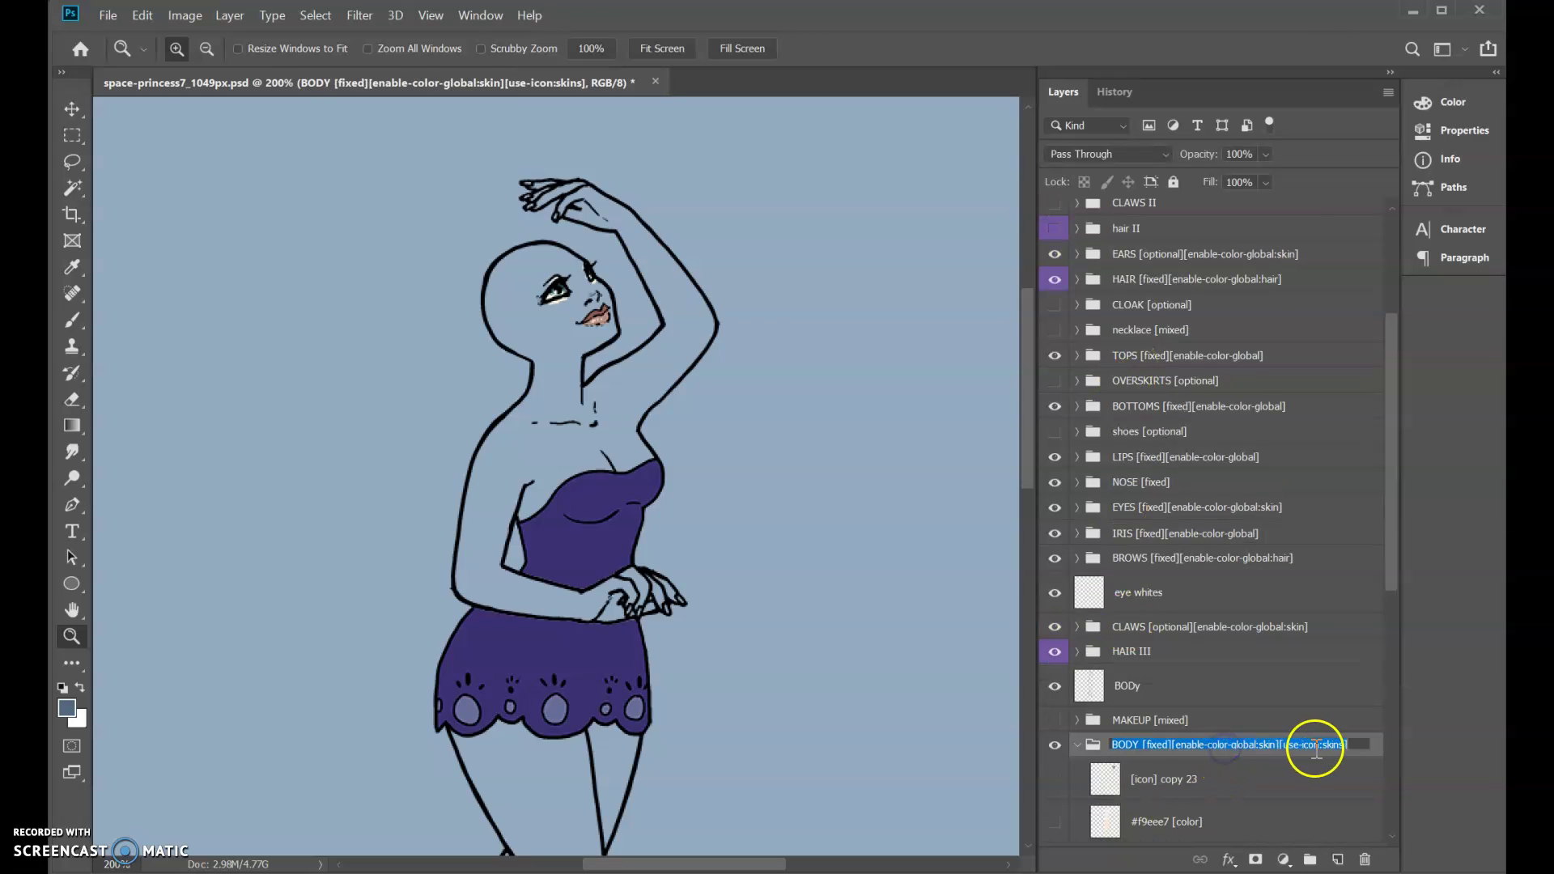
left_click(1176, 746)
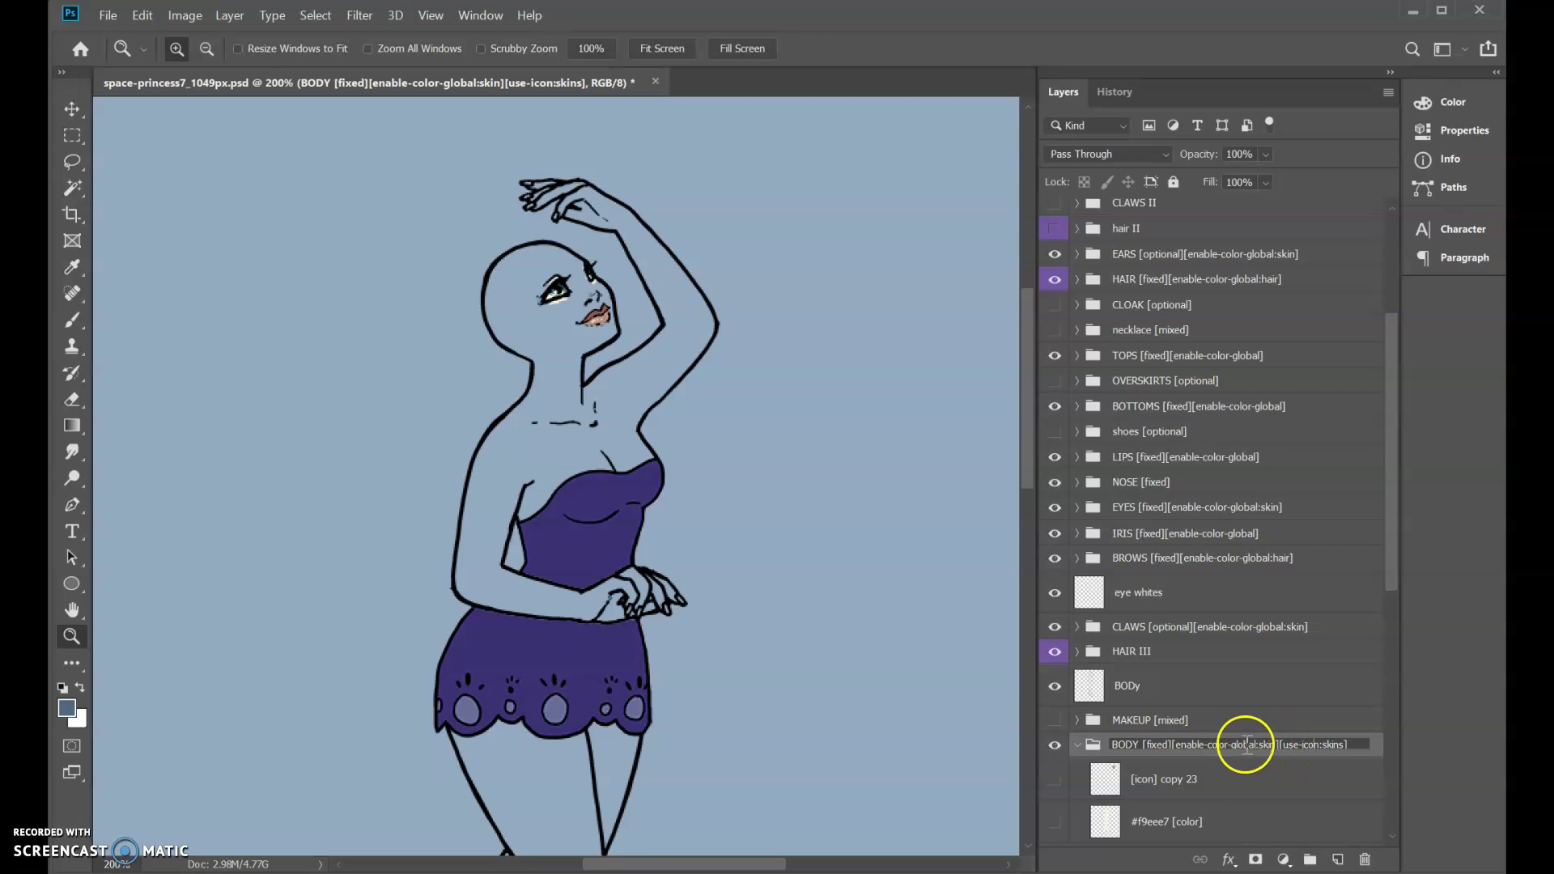
left_click(1376, 746)
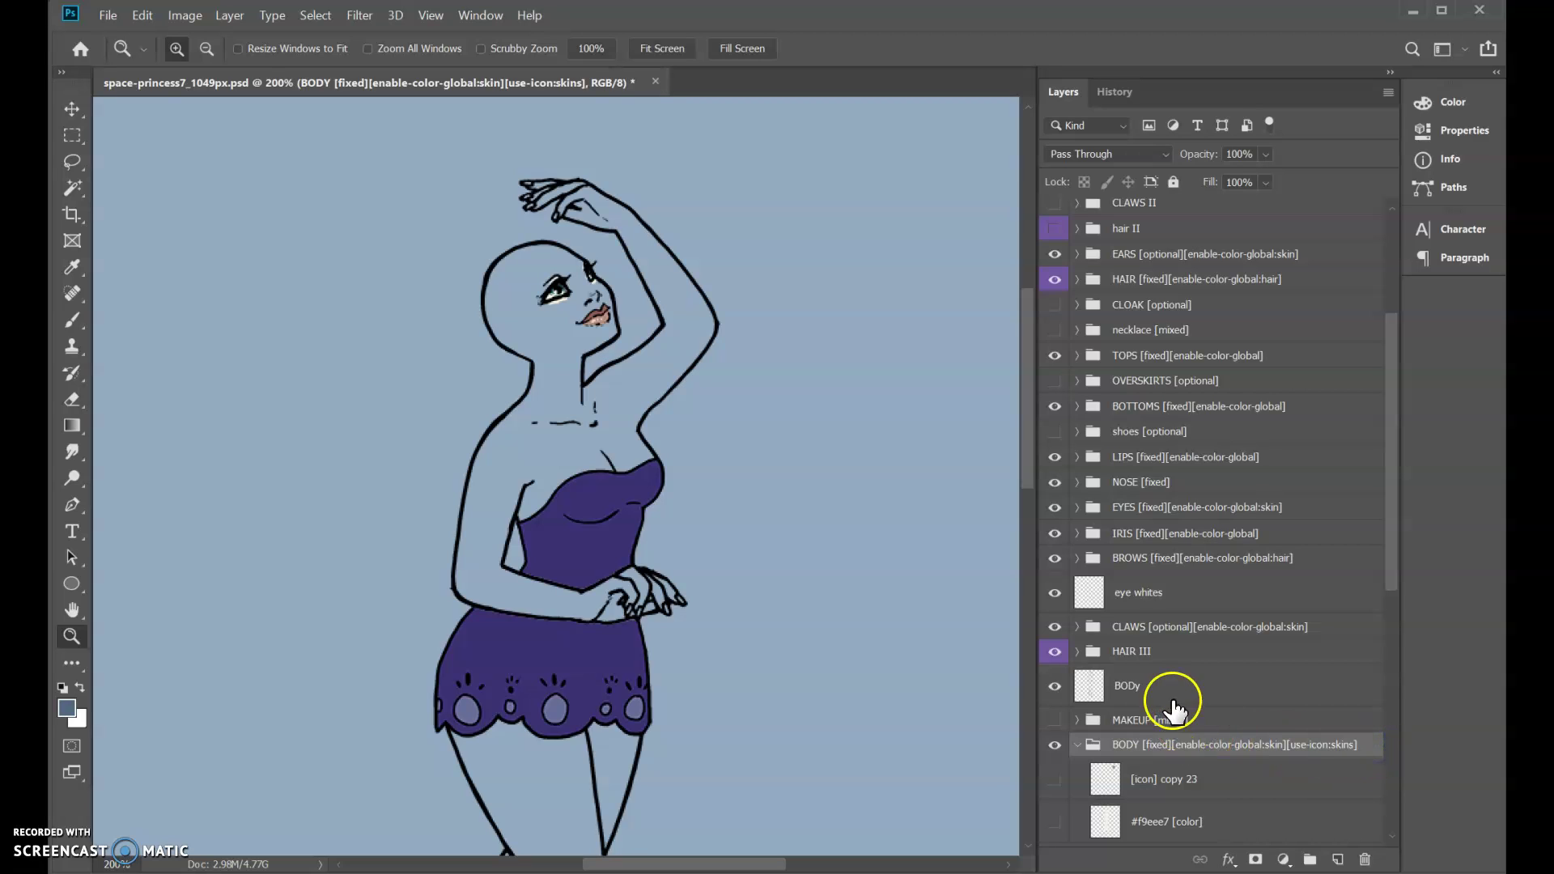
Step: Expand EARS, turn on basic ear xd and show its pale #f9eee7 colour layer
left_click(1079, 254)
left_click(1055, 254)
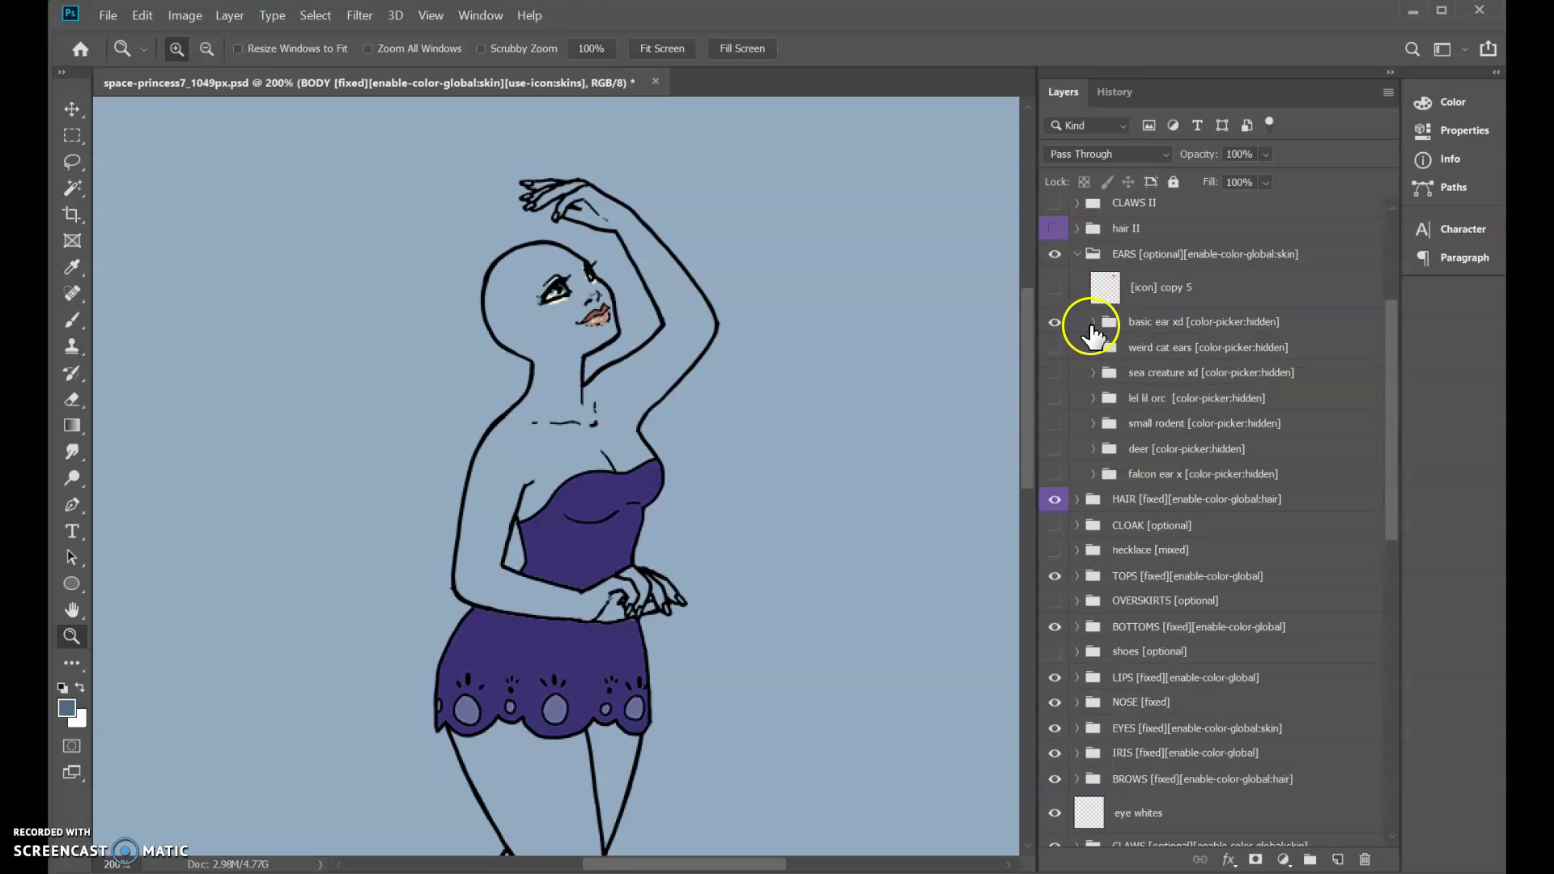
left_click(1093, 322)
left_click(1055, 357)
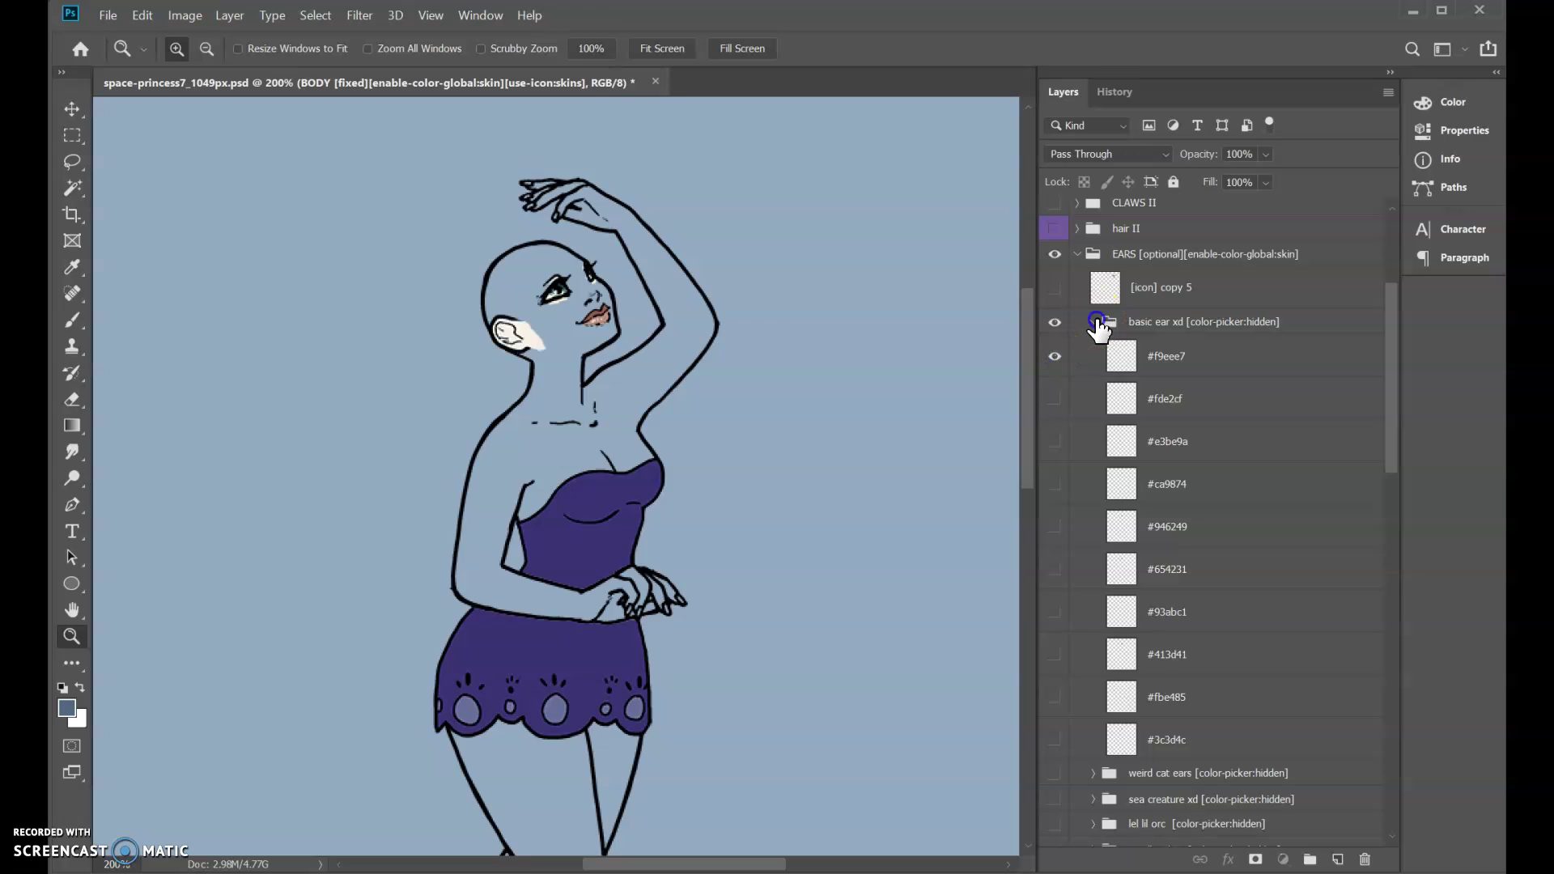
left_click(1096, 323)
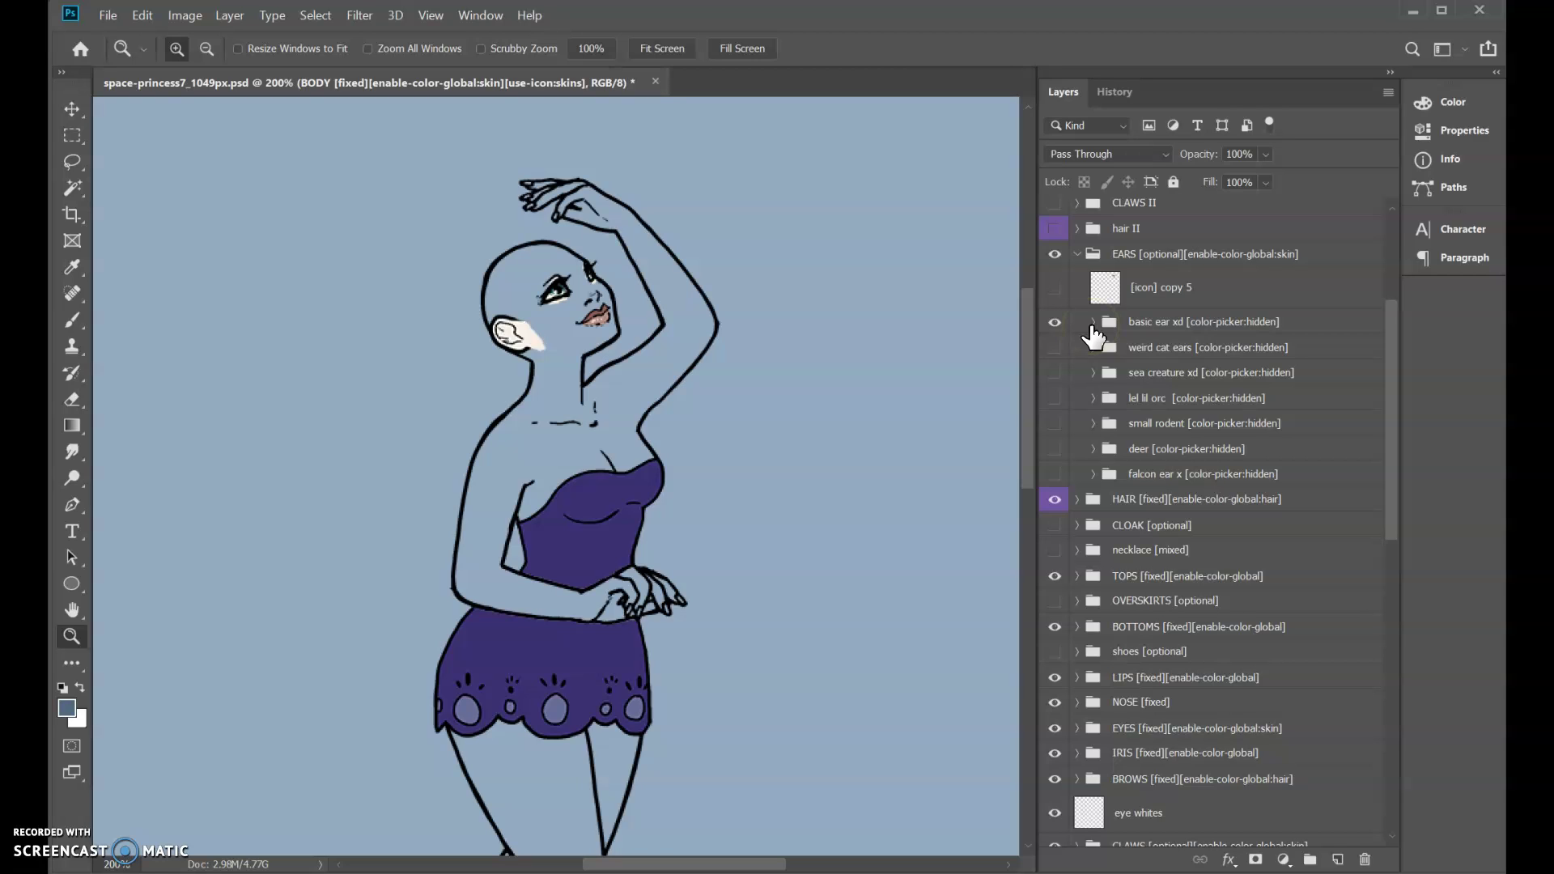
Step: Review the basic ear xd name without changing it and select weird cat ears
left_click(1085, 357)
left_click(1063, 365)
double_click(1229, 321)
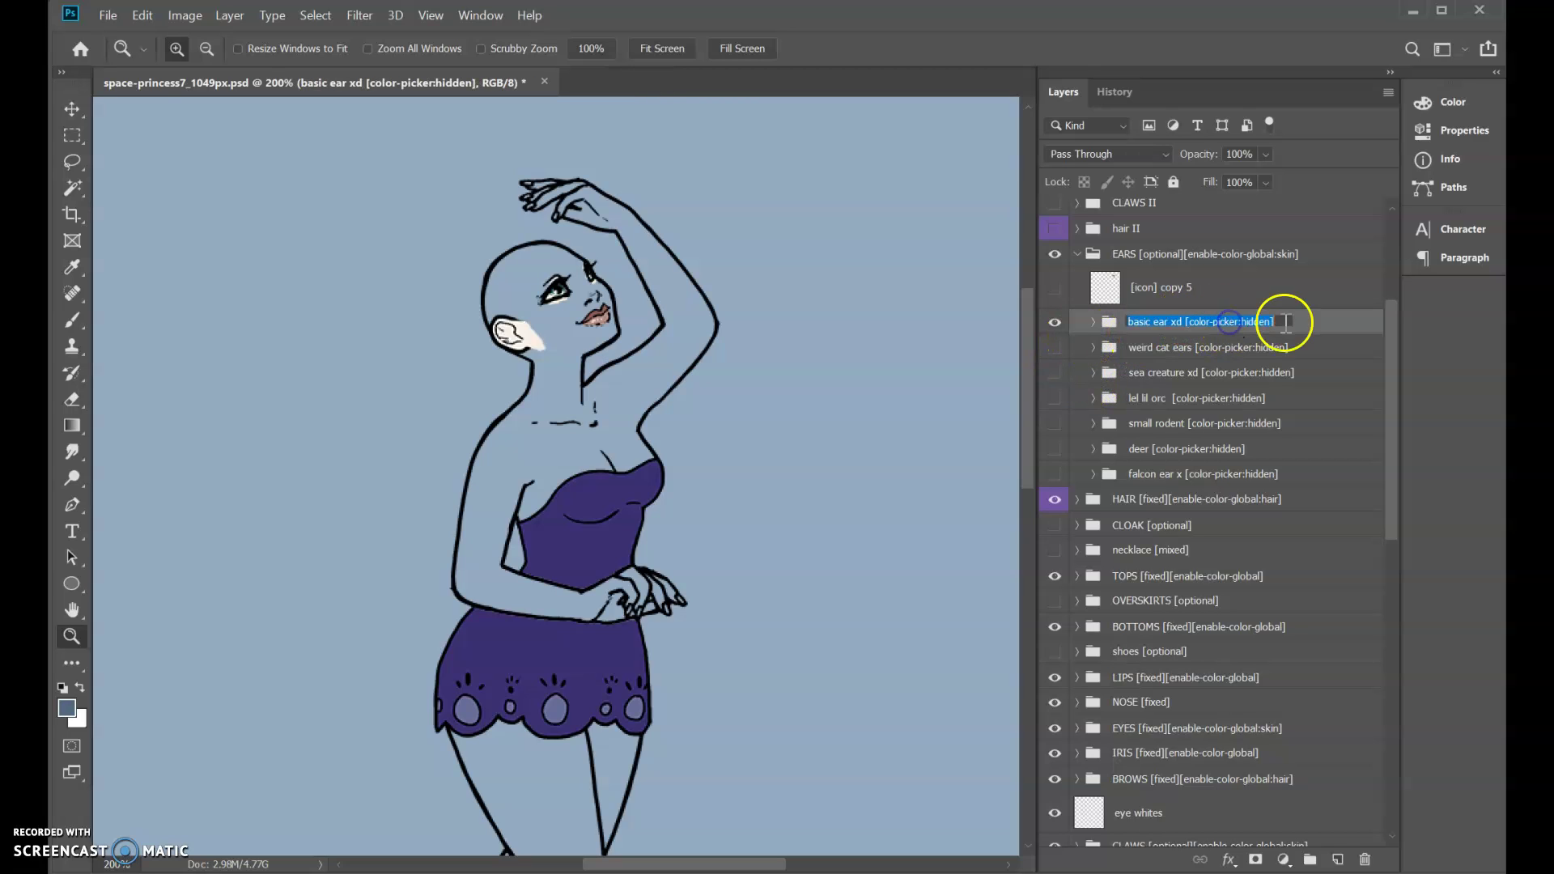
left_click(1185, 322)
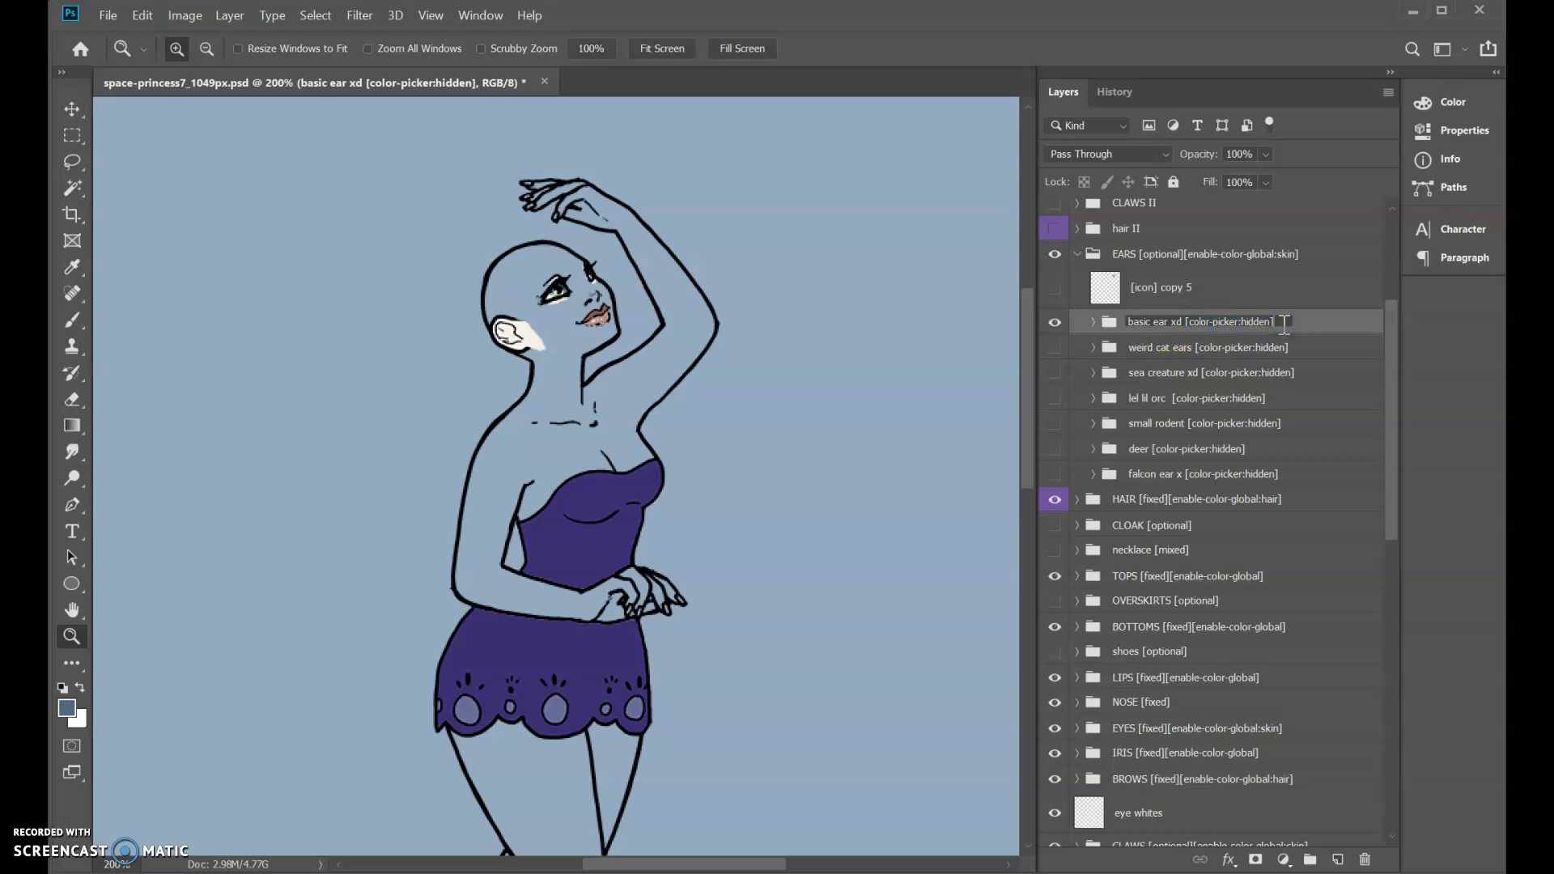
left_click(1232, 348)
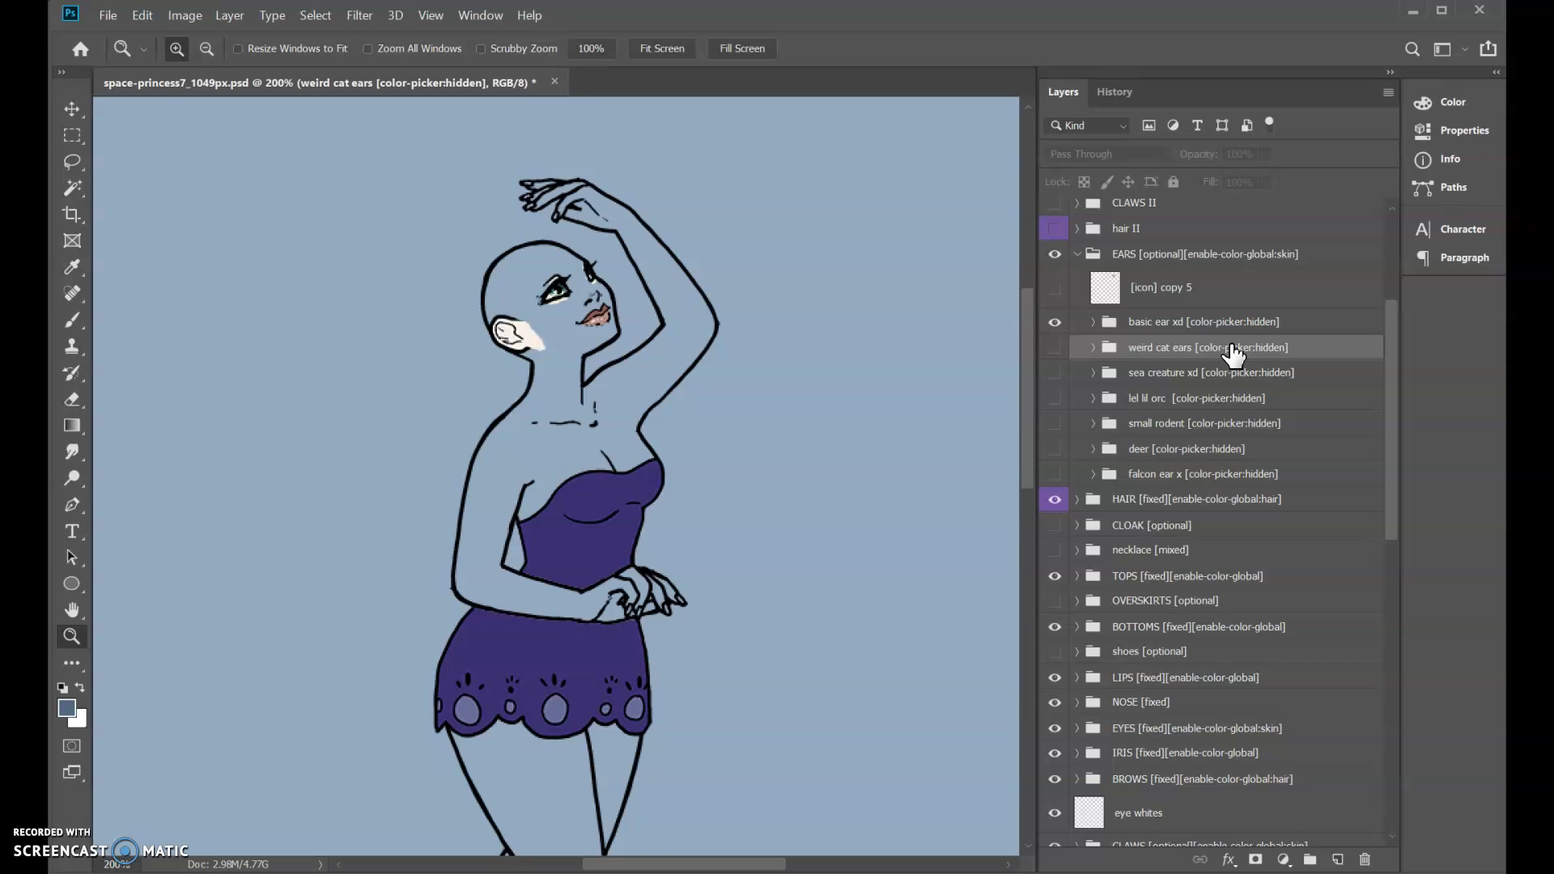
left_click_drag(1232, 354, 1078, 263)
Step: Collapse EARS, expand CLAWS and check the CLAWS group name tags
left_click(1076, 256)
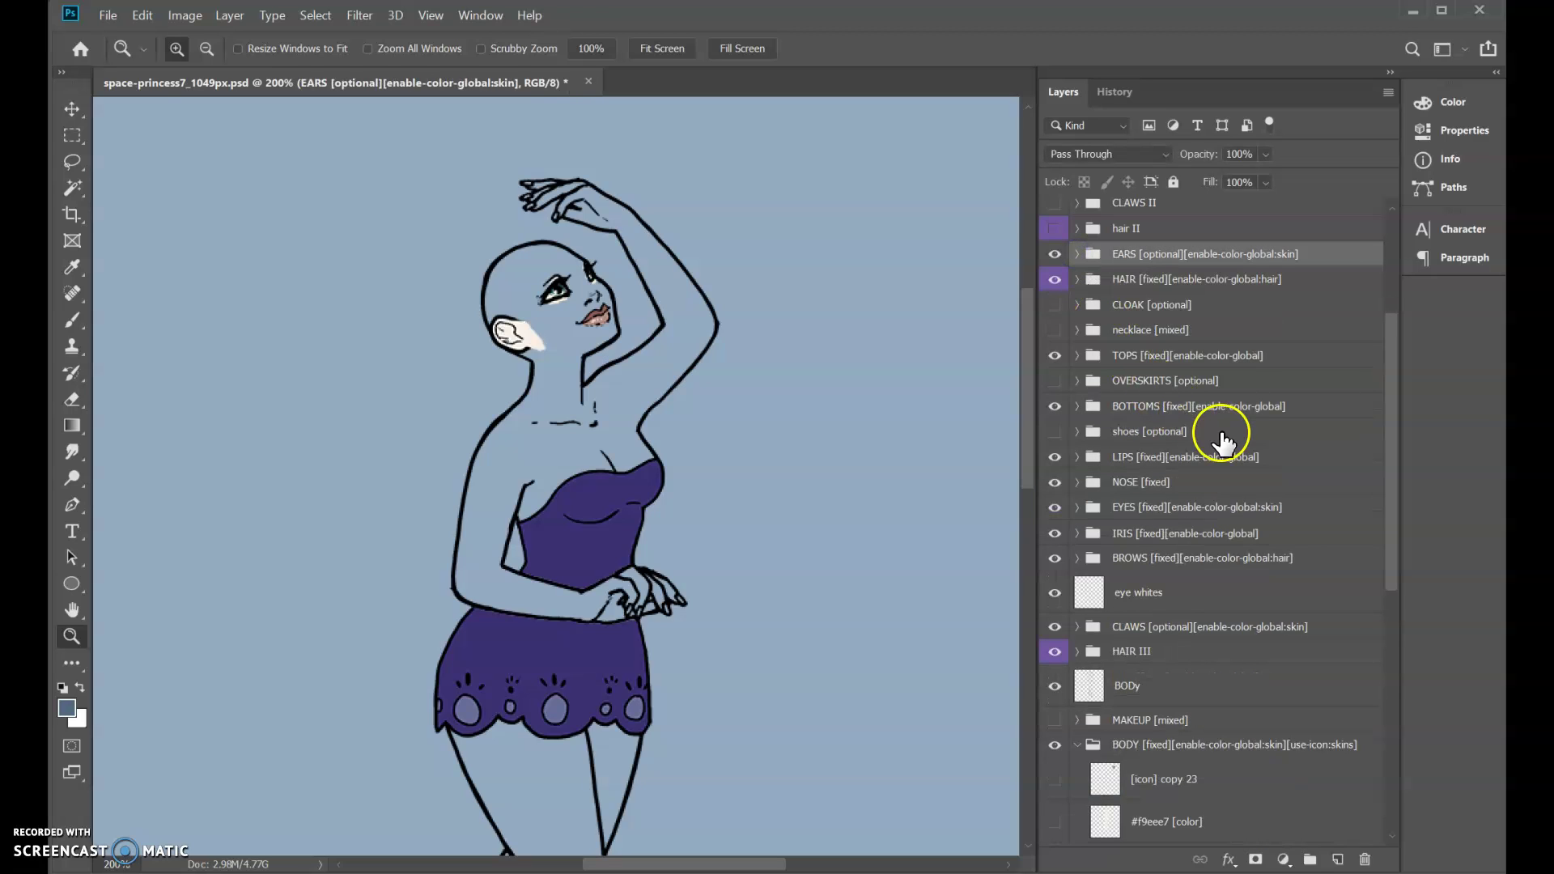
left_click(1078, 628)
scroll(1145, 534, "down", 3)
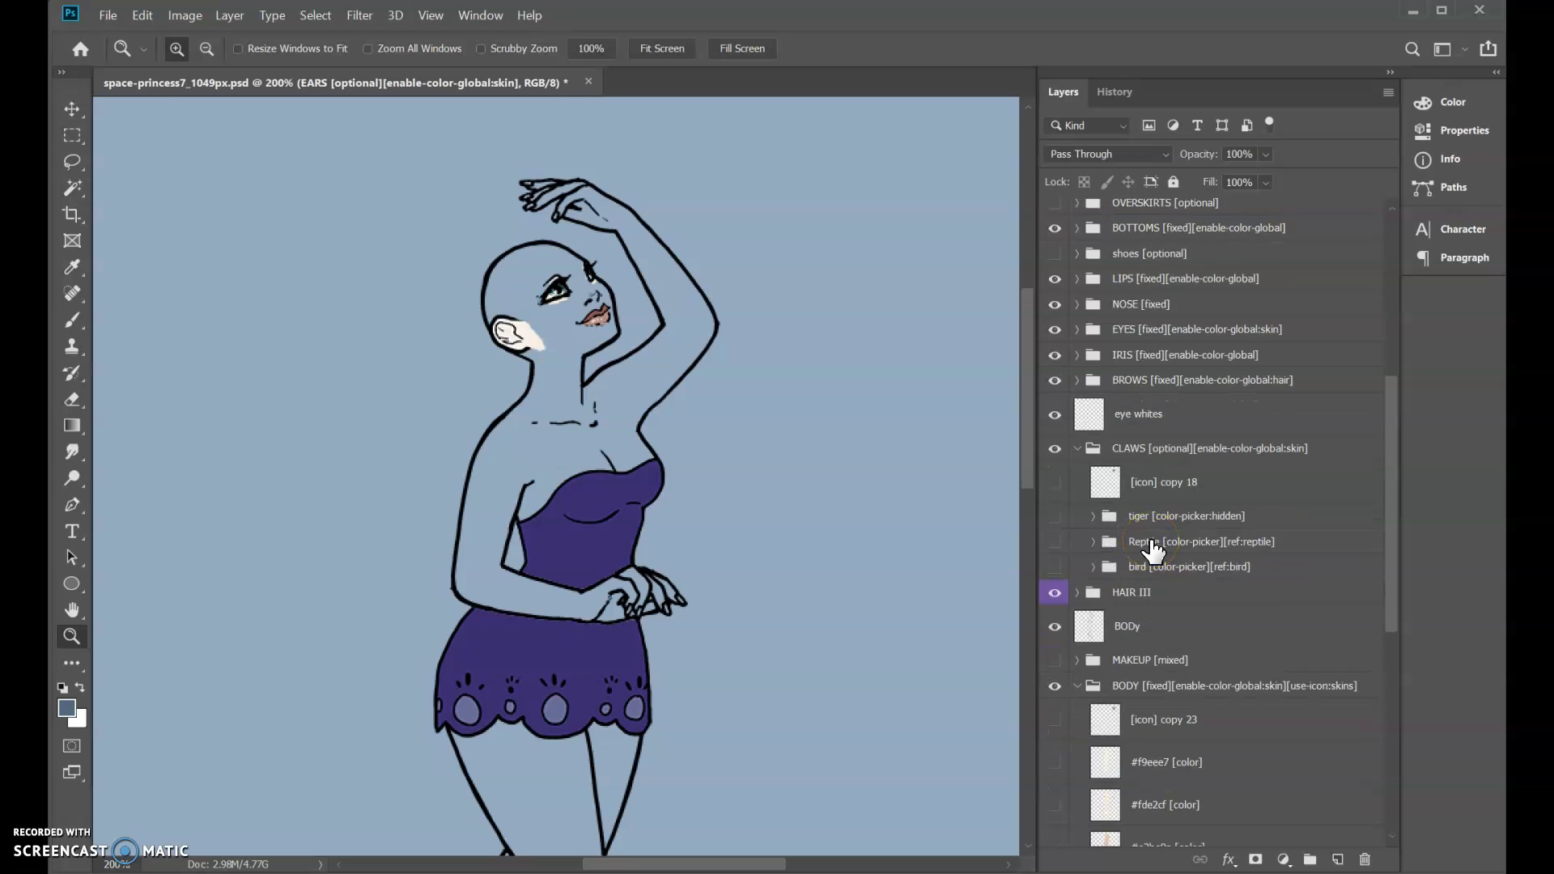
scroll(1153, 550, "down", 2)
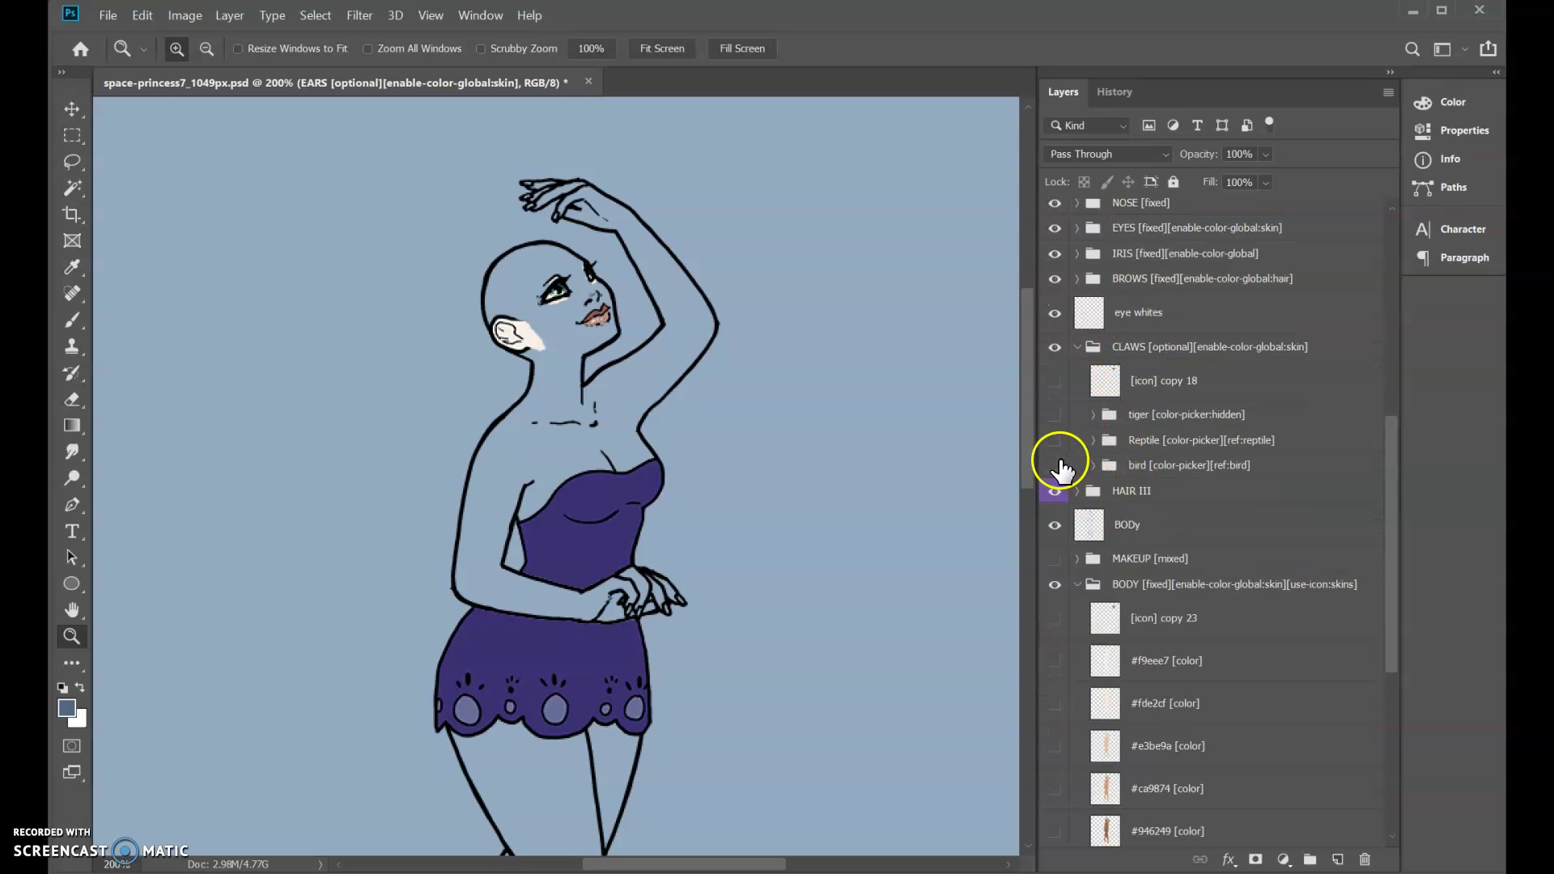
double_click(1224, 348)
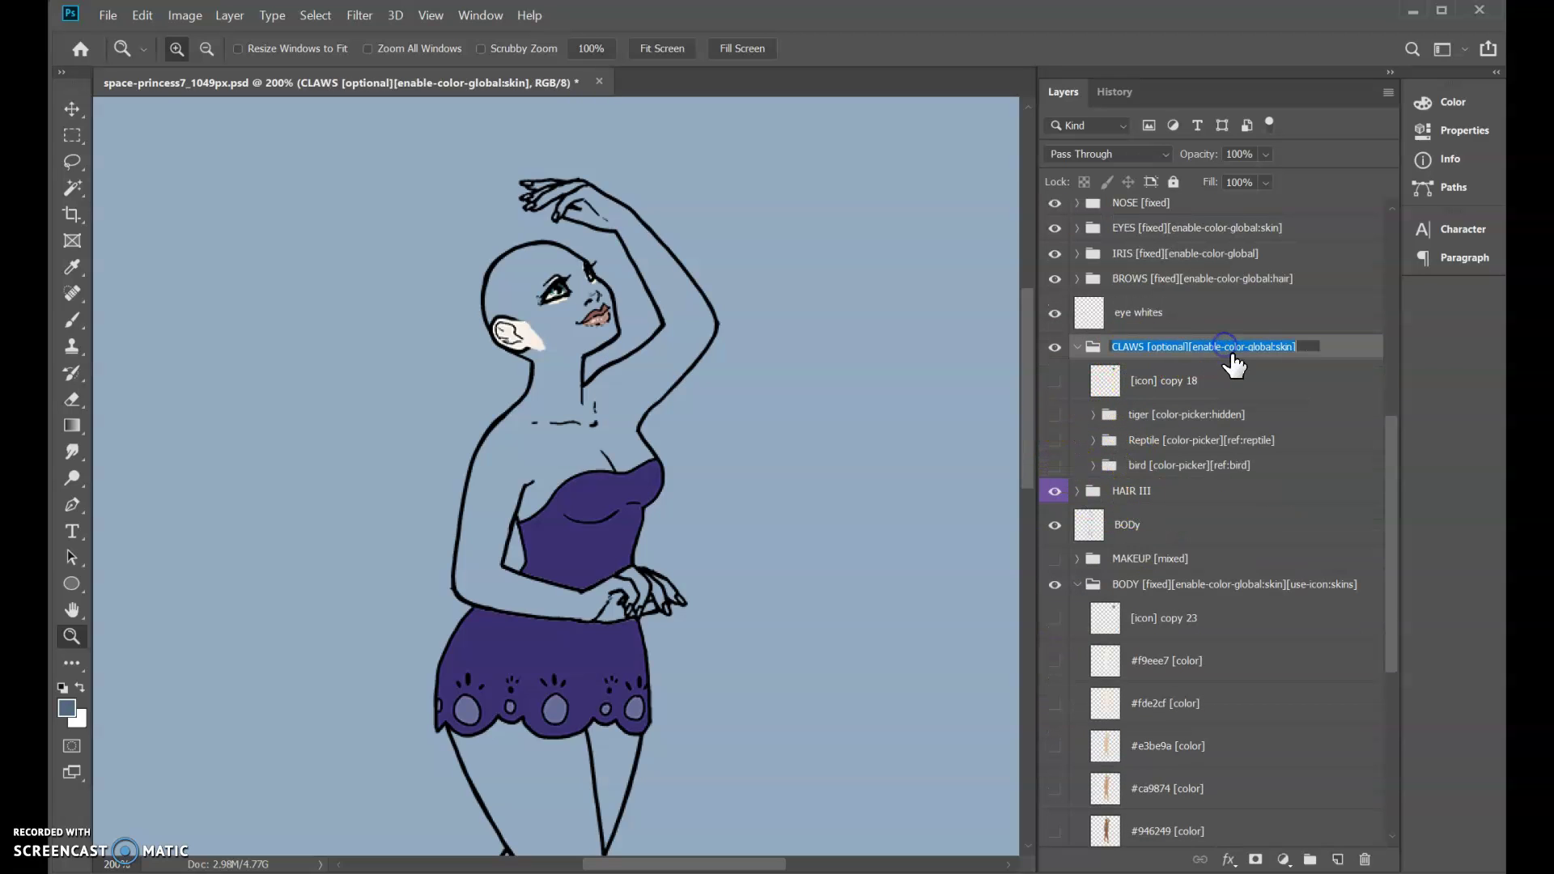
left_click(1198, 349)
left_click(1328, 346)
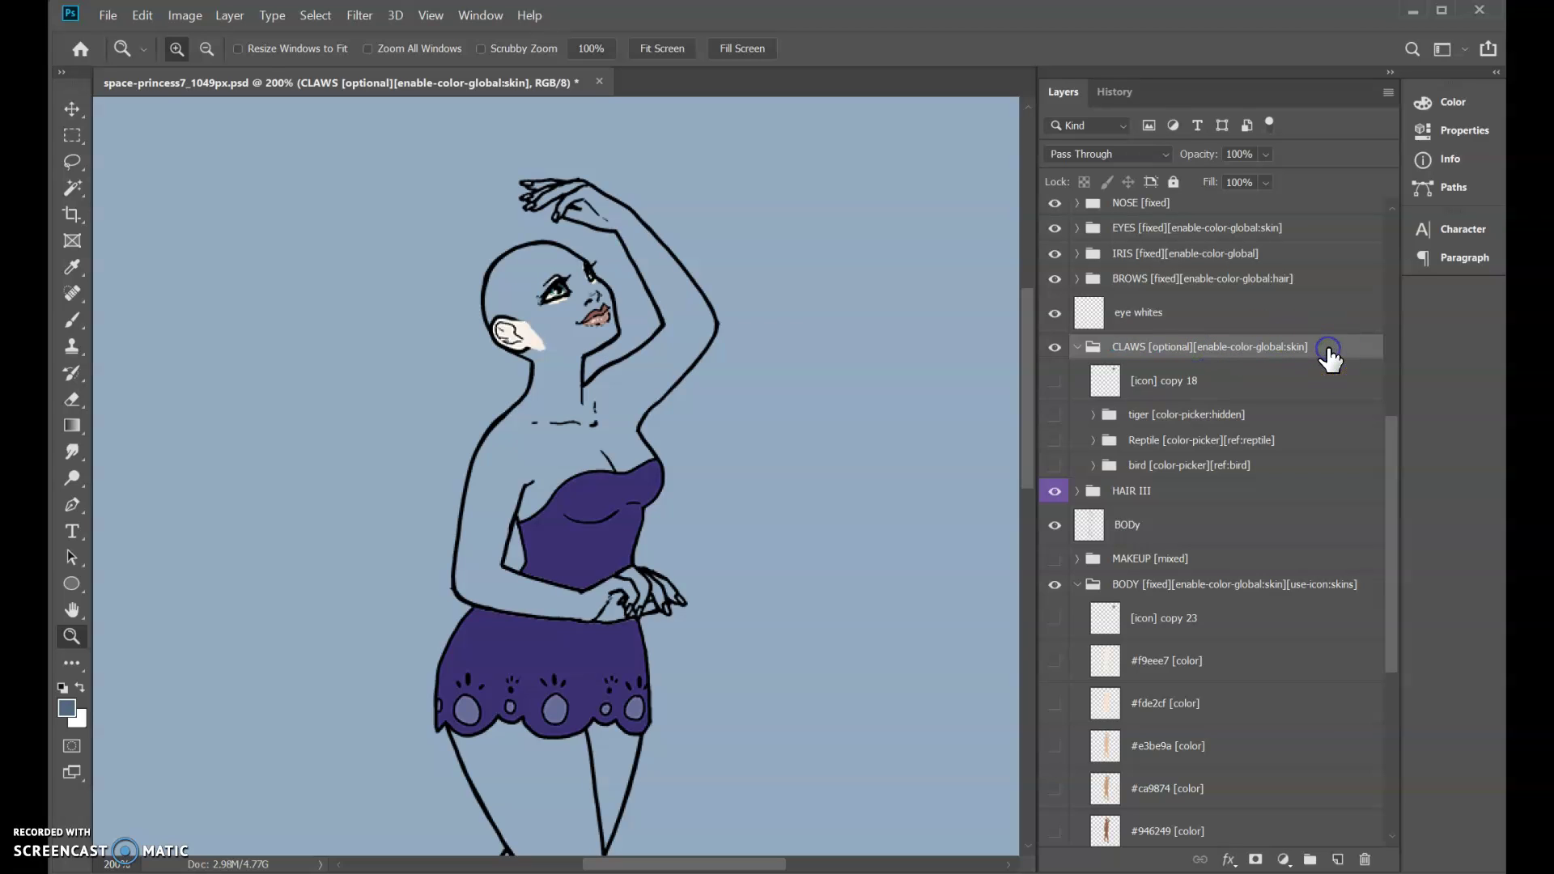
Step: Show the tiger claws and preview colours #fde2cf, #e3be9a, #946249, #654231 and #93abc1
left_click(1055, 416)
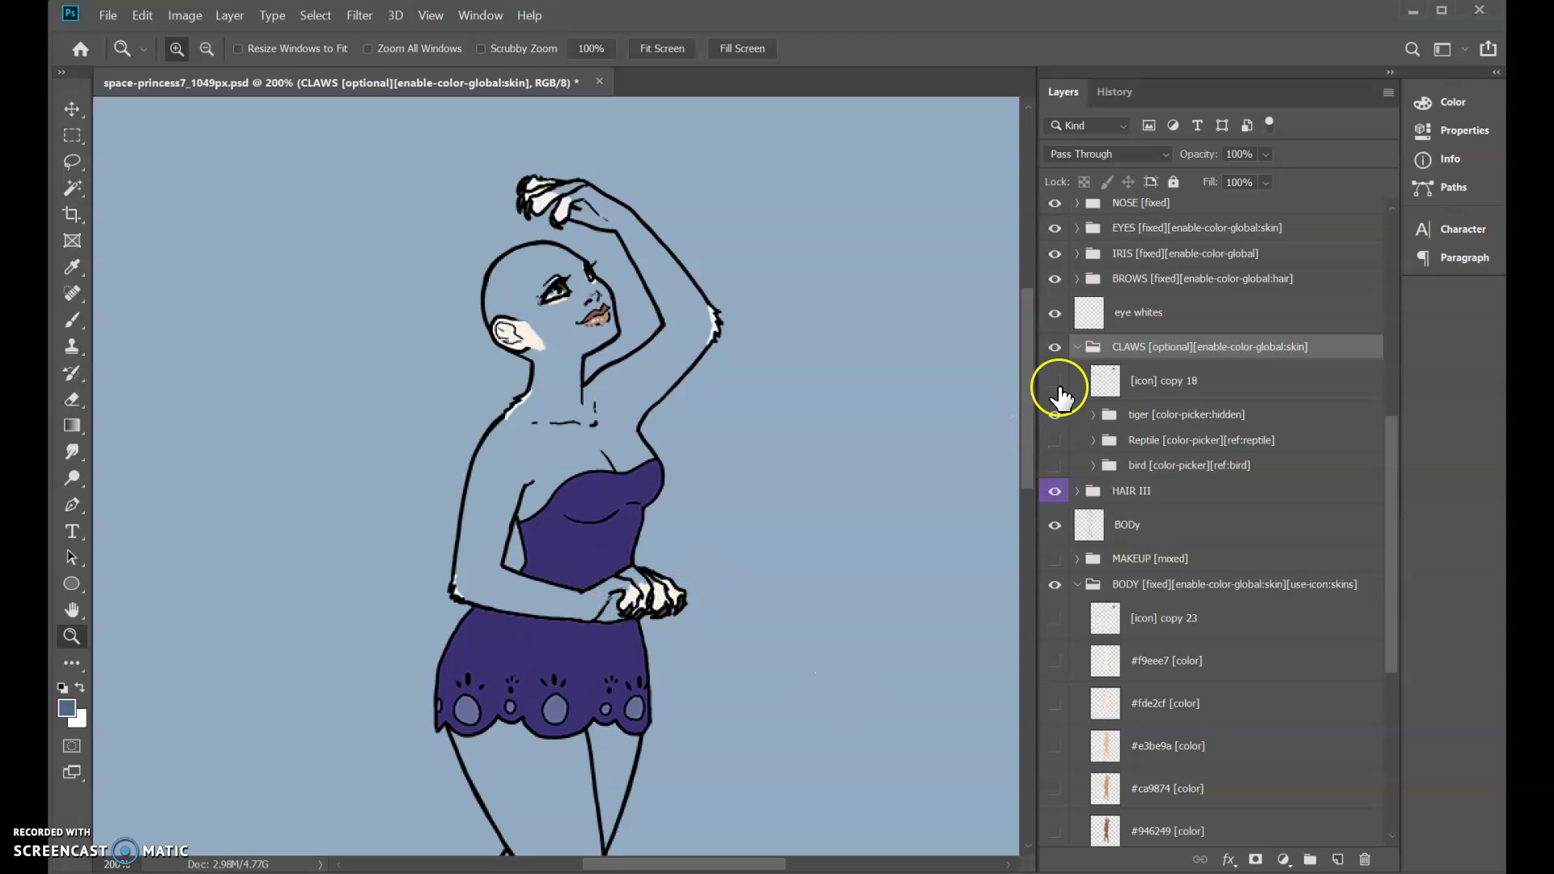
left_click(1093, 414)
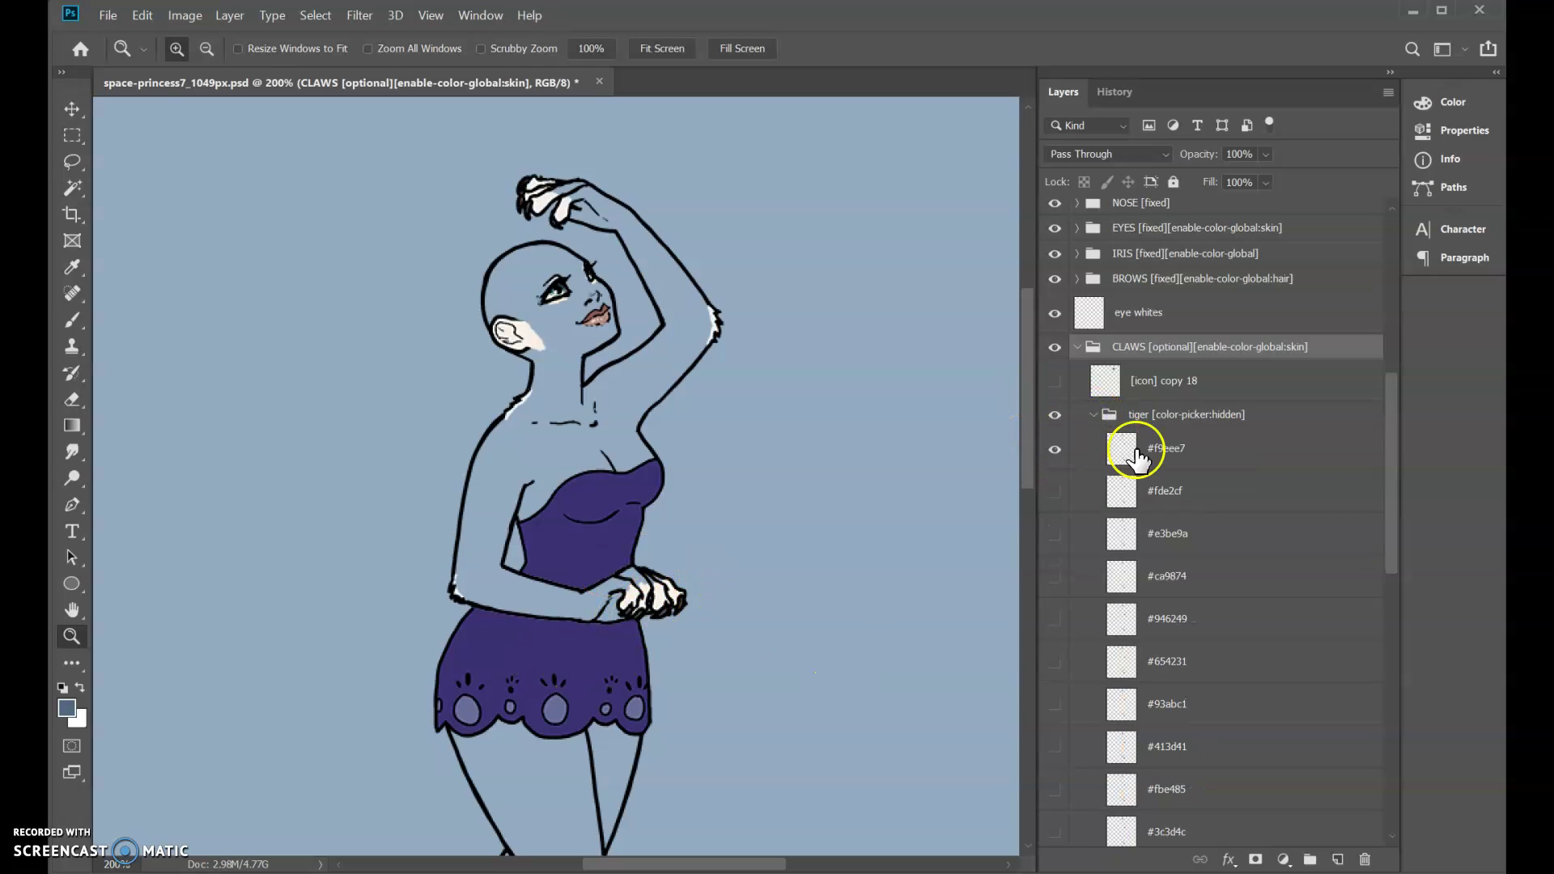
left_click(1053, 450)
left_click(1054, 491)
left_click(1055, 492)
left_click(1057, 535)
left_click(1057, 537)
left_click(1052, 614)
left_click(1054, 619)
left_click(1053, 670)
left_click(1051, 675)
left_click(1054, 705)
left_click(1053, 710)
Step: Set the tiger claws back to #f9eee7 and collapse the tiger group
left_click(1057, 447)
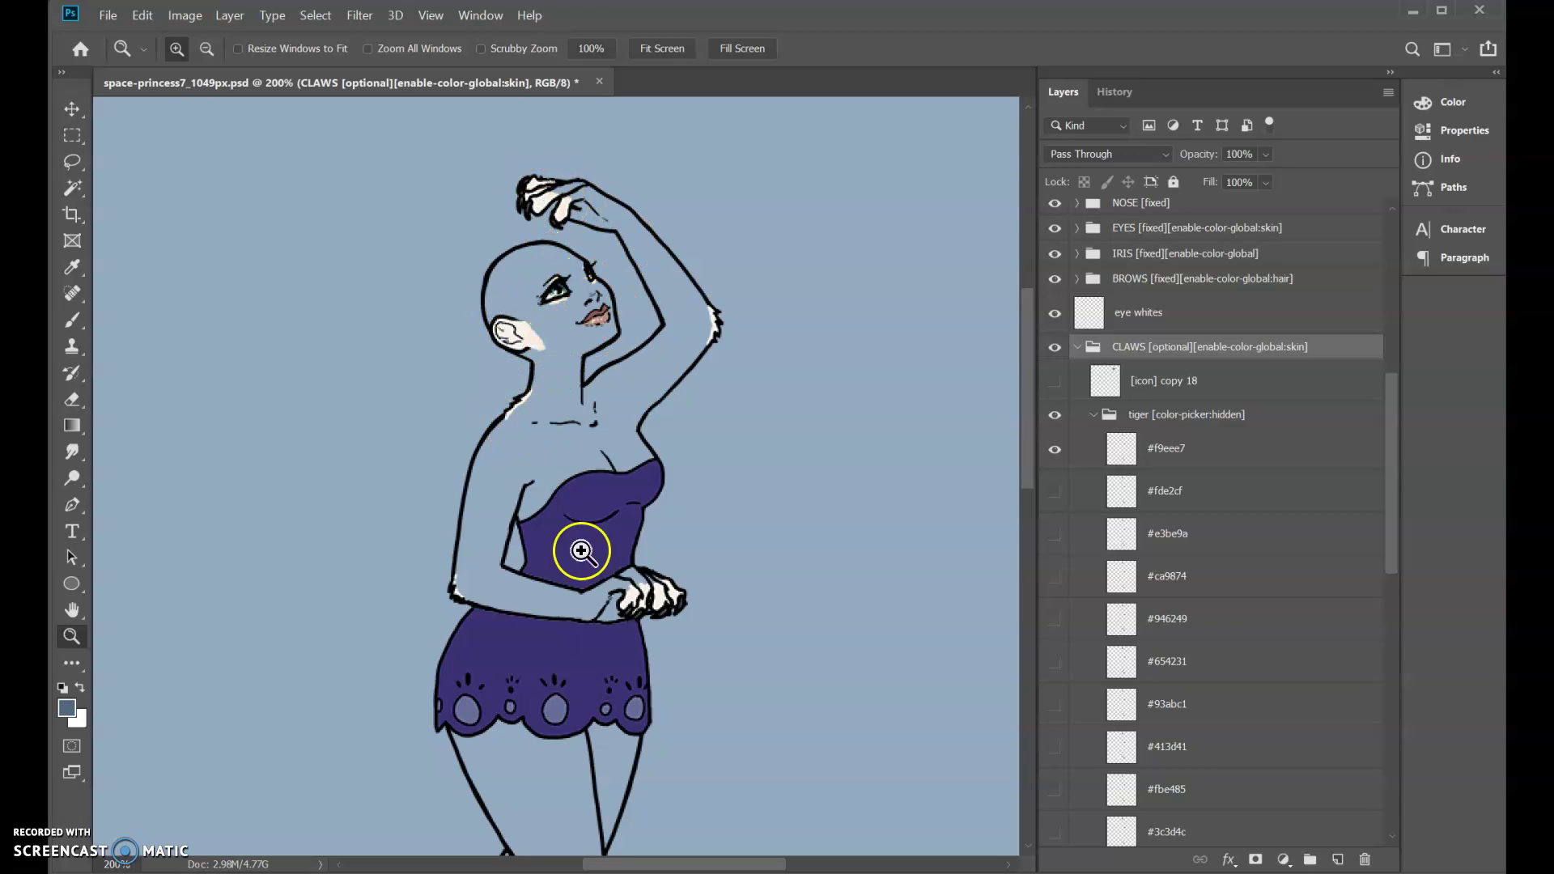
left_click(1093, 417)
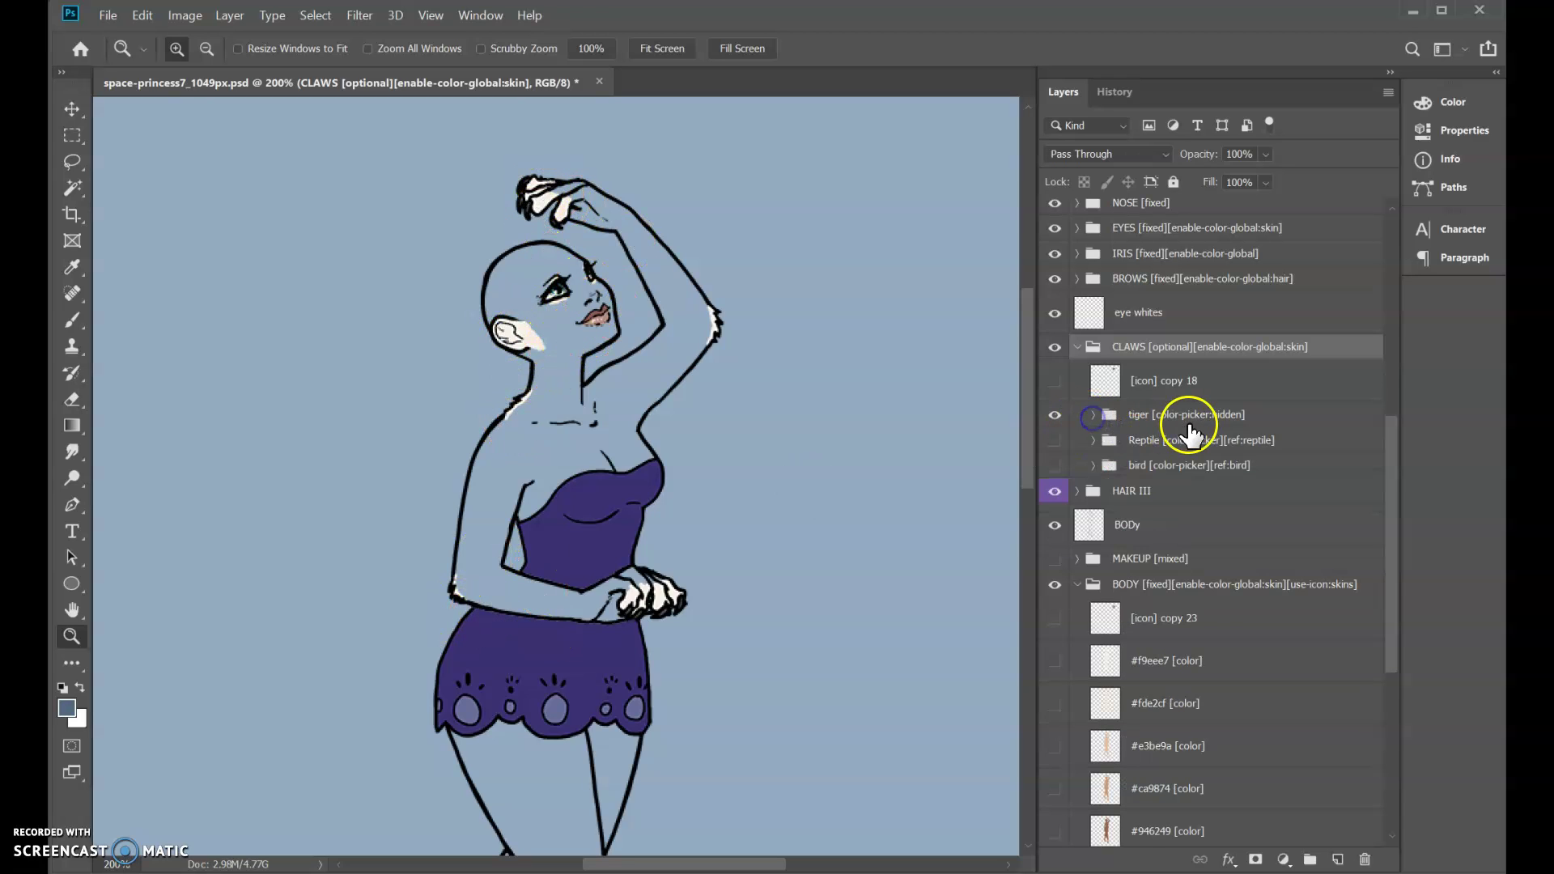
left_click(1181, 419)
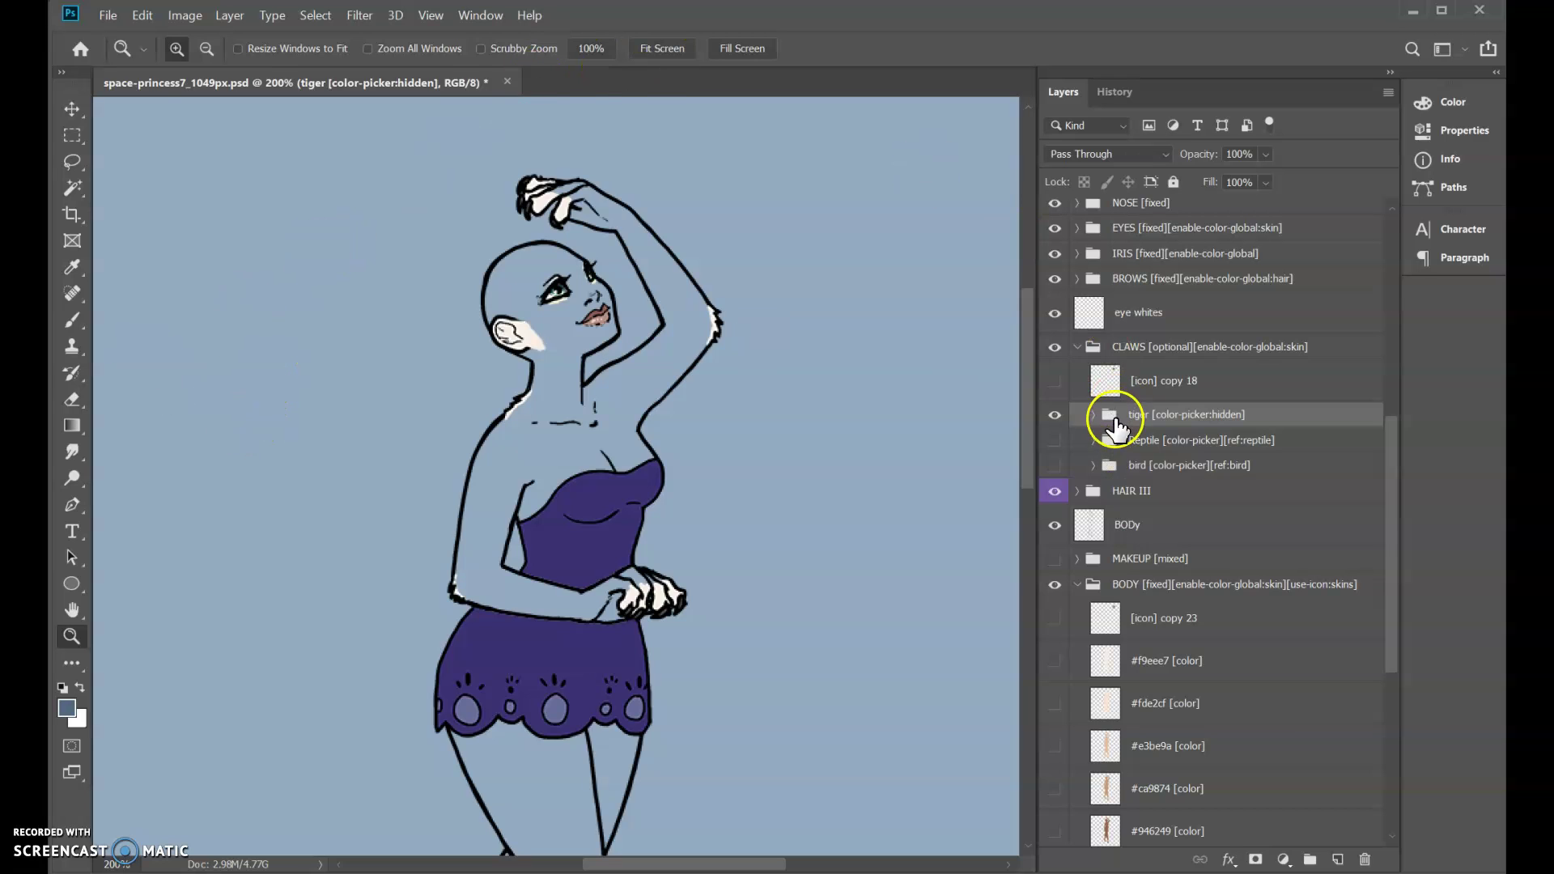
left_click(1055, 415)
left_click(1055, 416)
left_click(1056, 415)
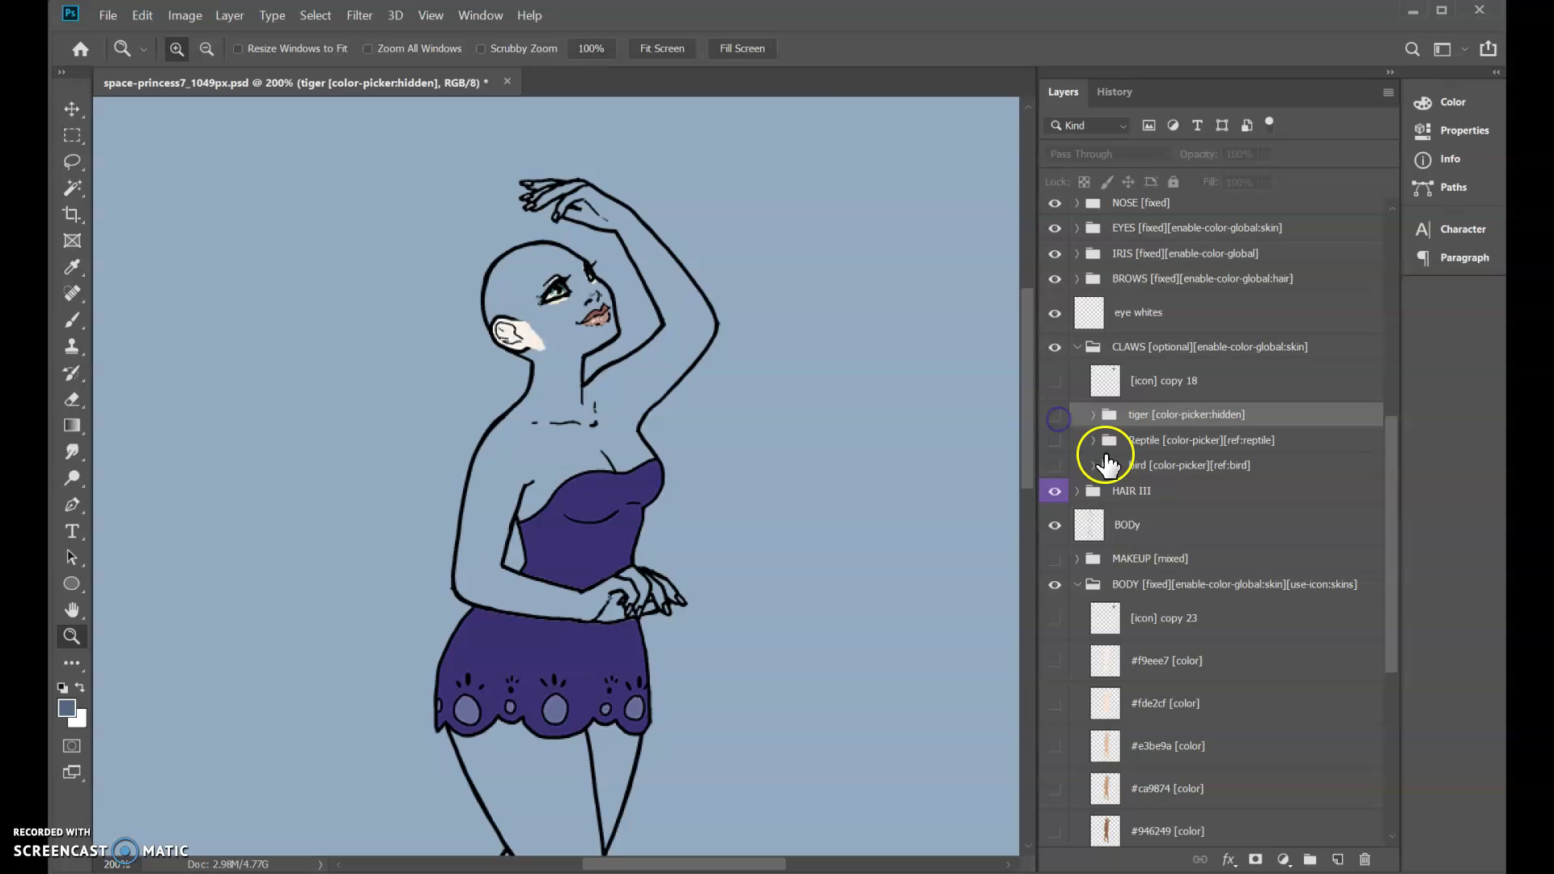
left_click(1054, 440)
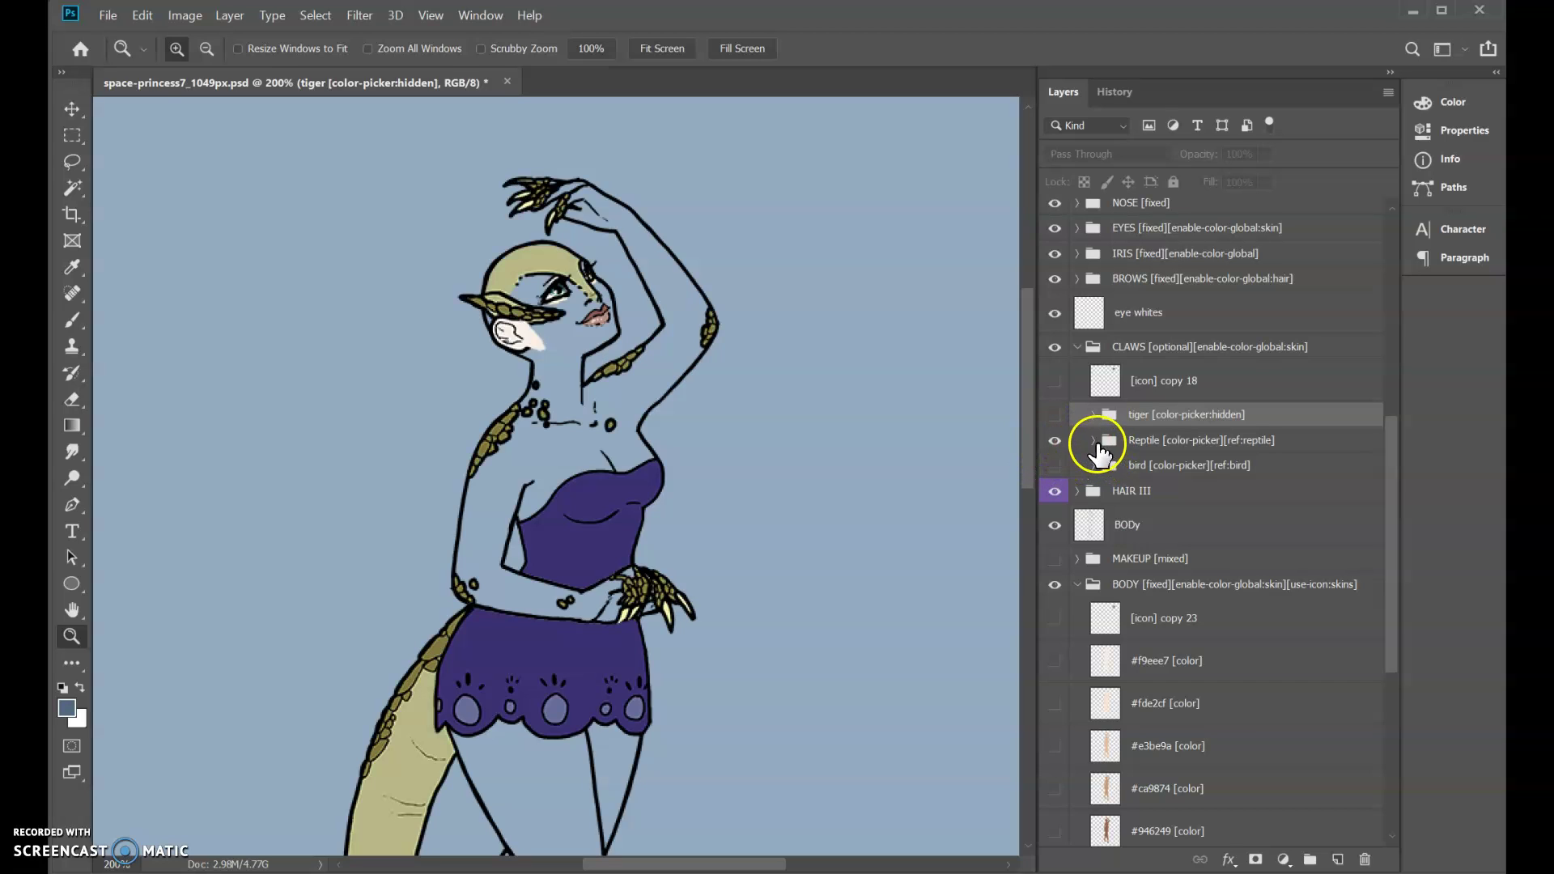
left_click(1186, 443)
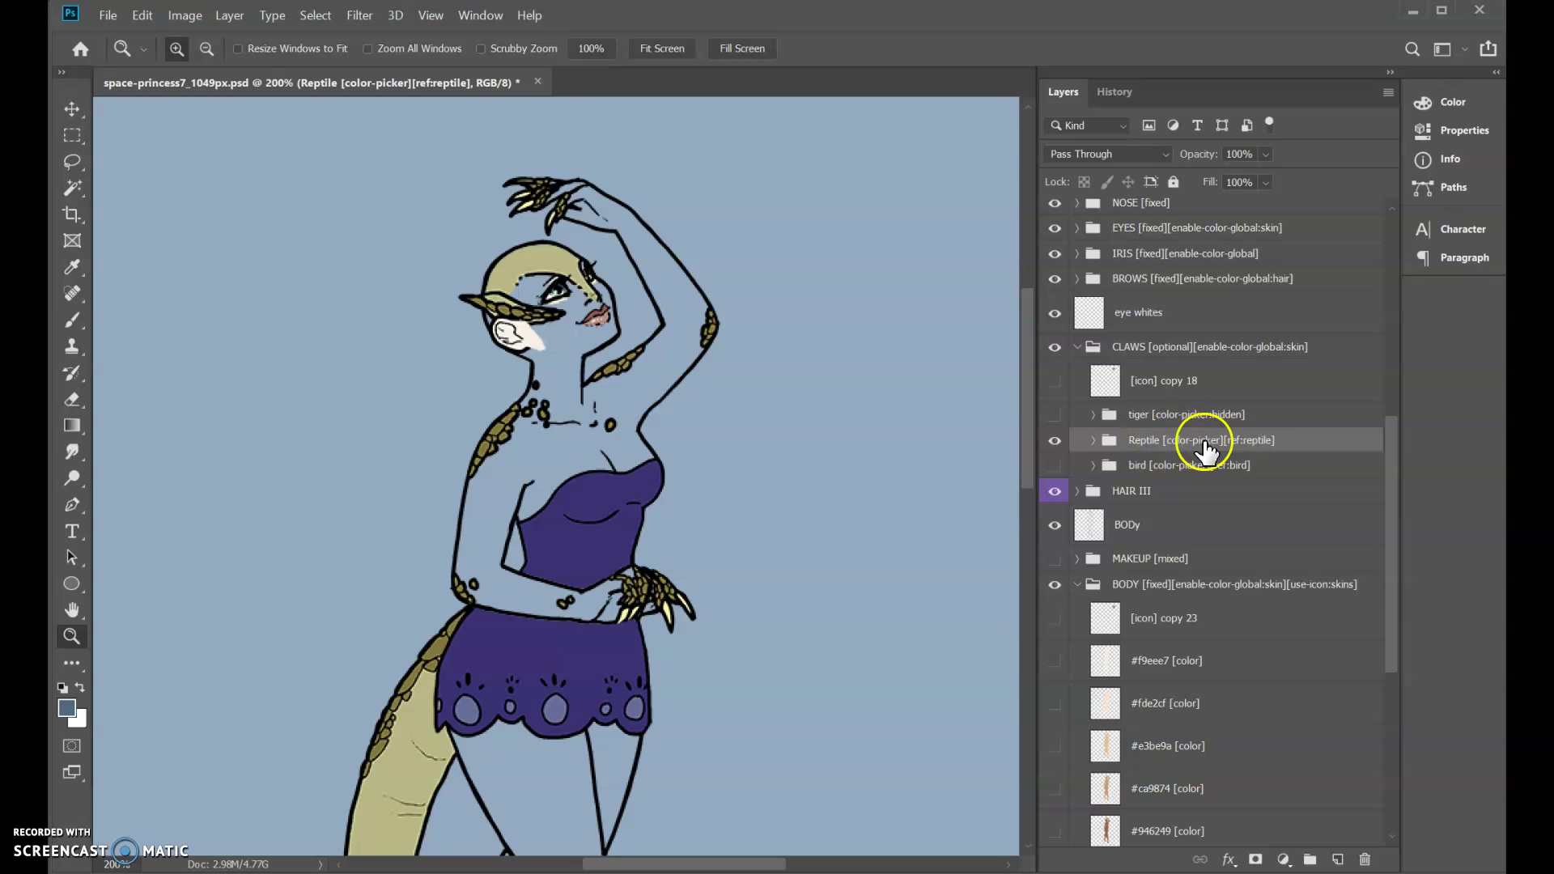
left_click(1094, 440)
left_click(1055, 474)
left_click(1055, 517)
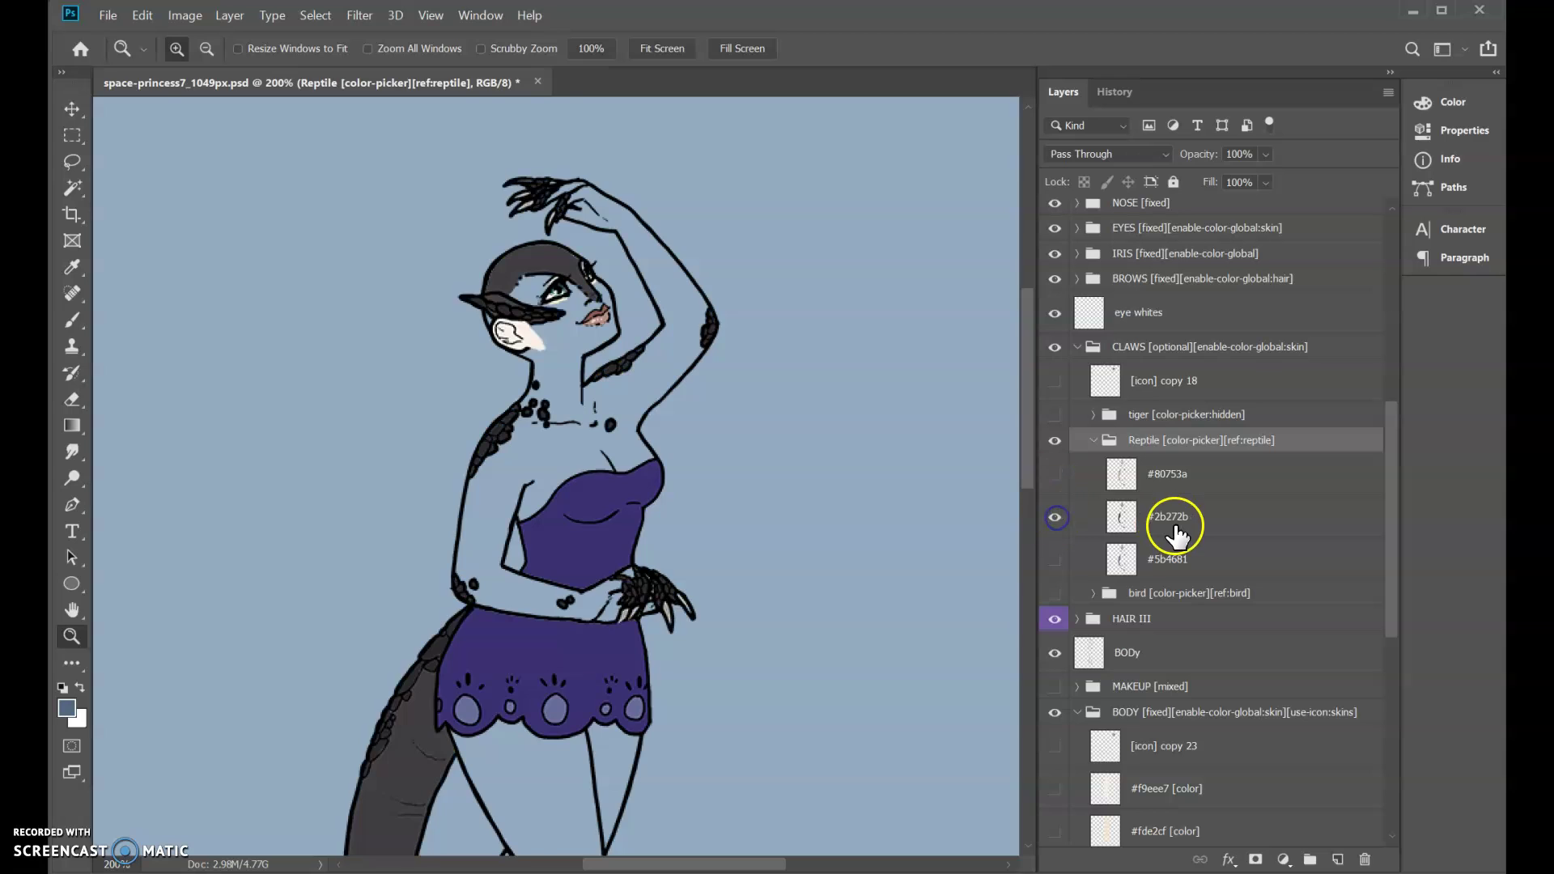
left_click(1094, 414)
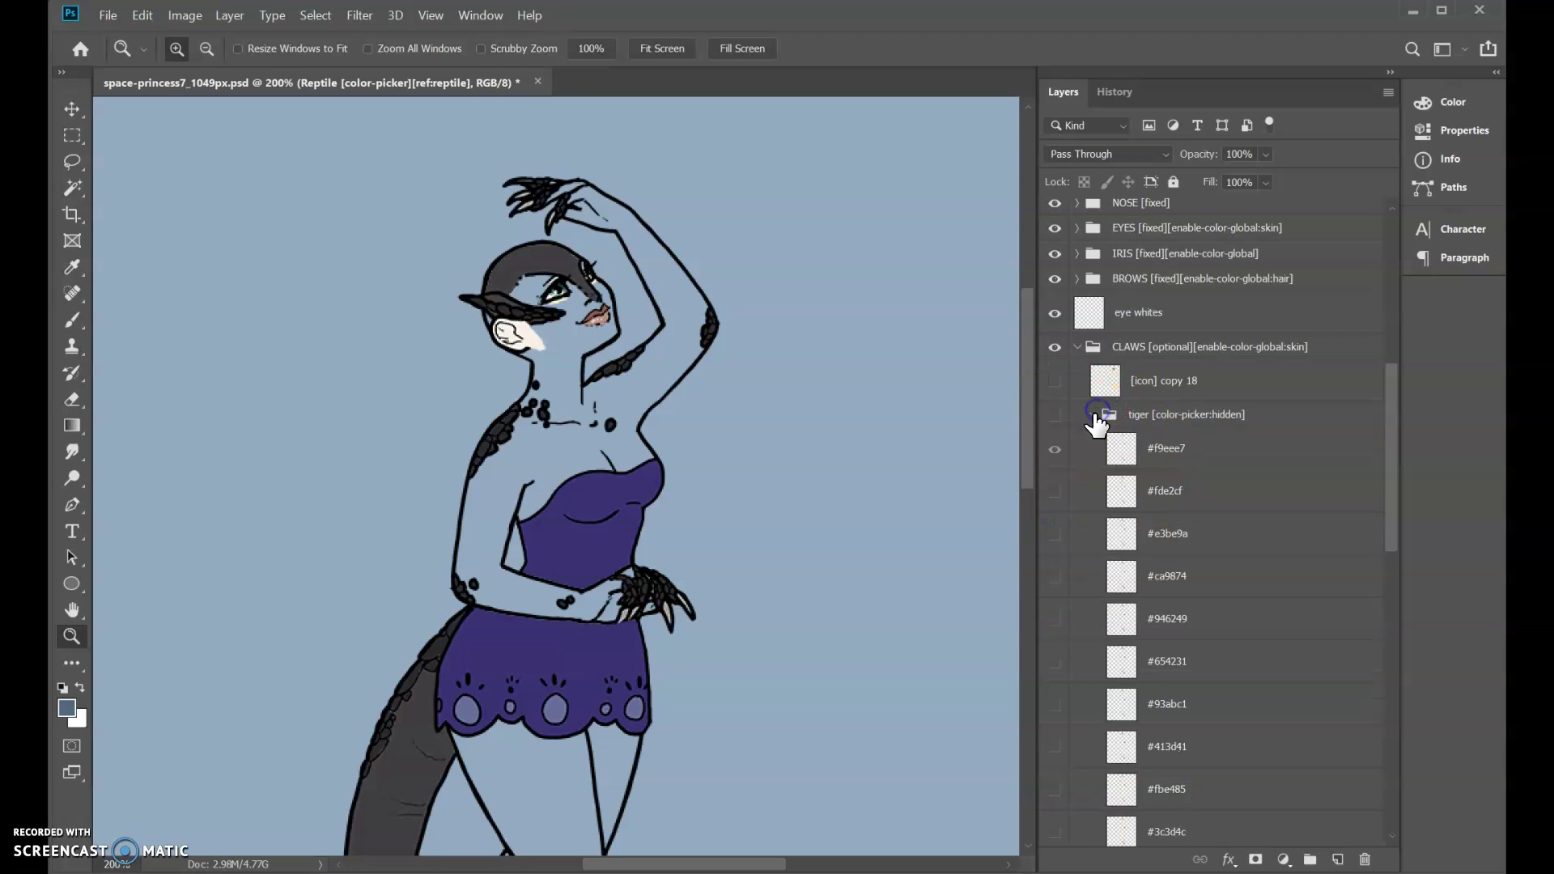
left_click(1094, 415)
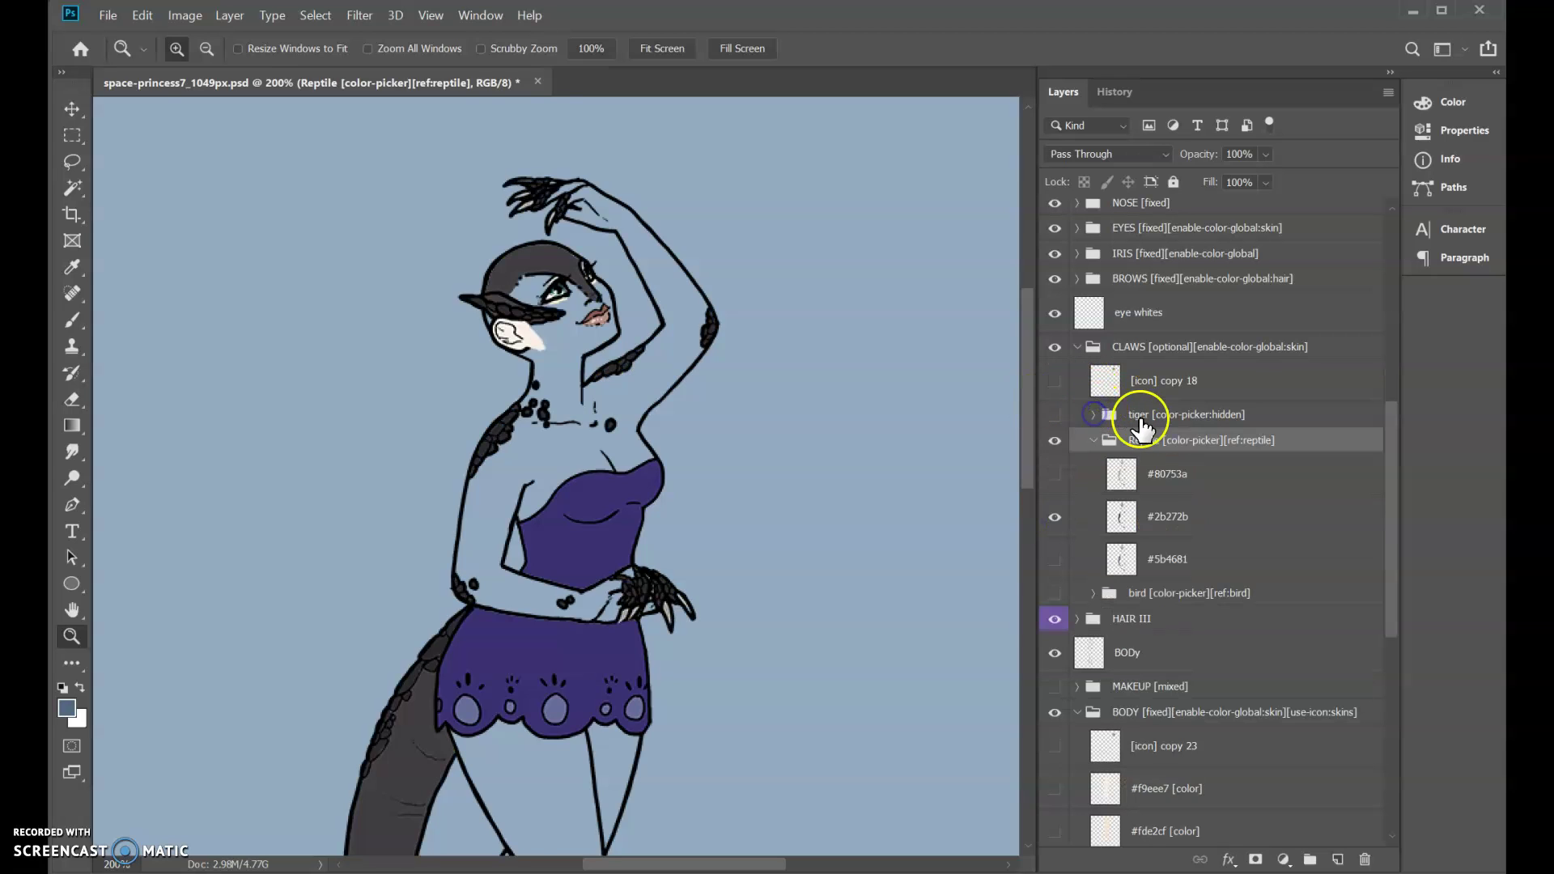
left_click(1055, 517)
left_click(1056, 563)
left_click(1055, 560)
left_click(1054, 477)
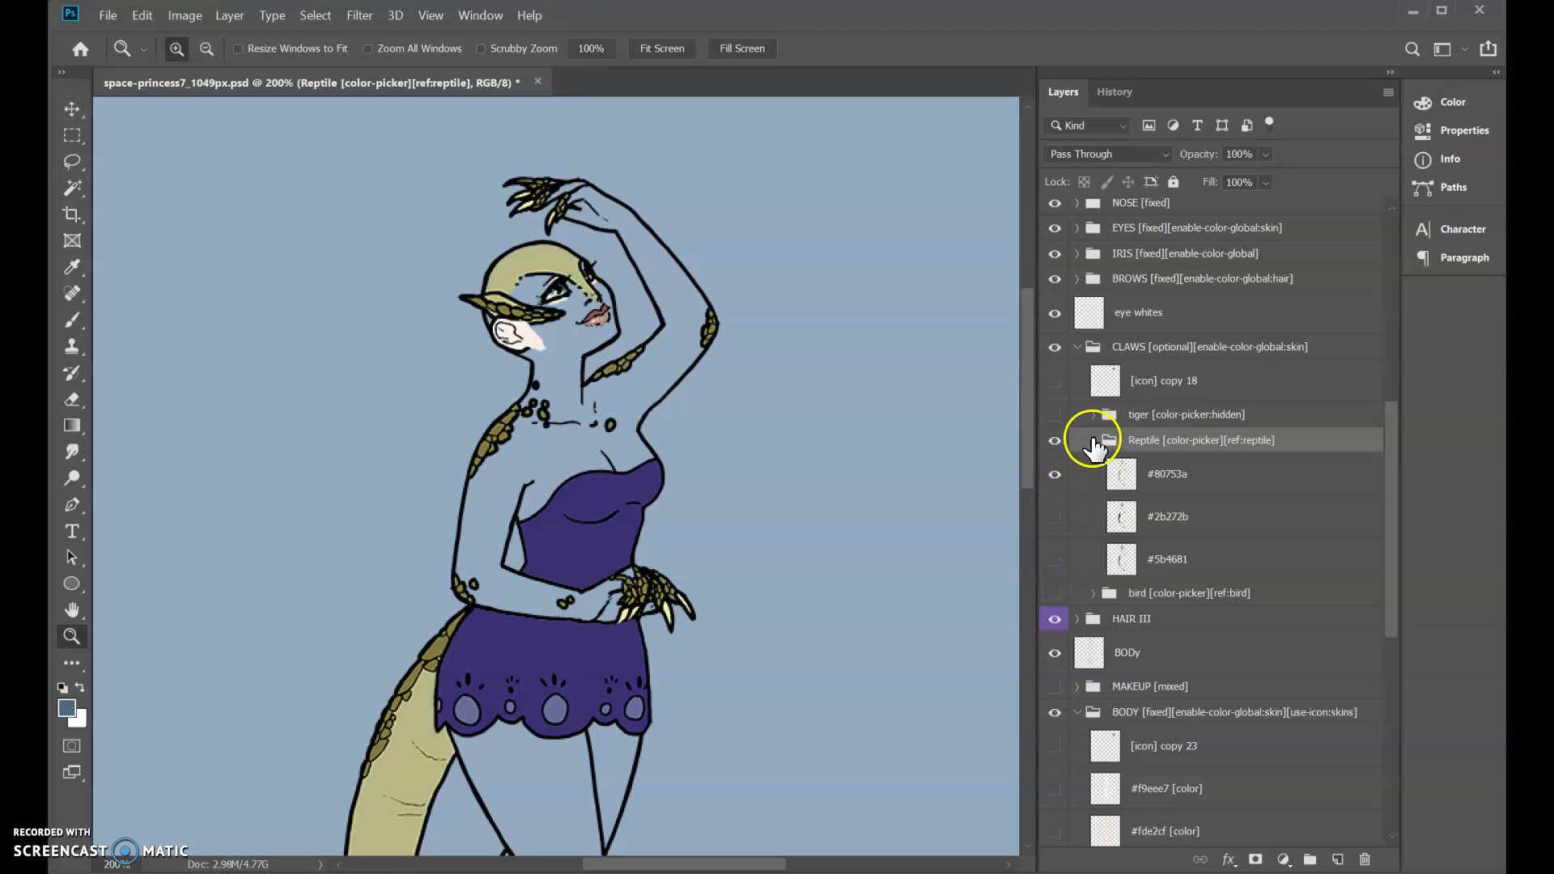
left_click(1094, 440)
left_click(1055, 440)
left_click(1055, 414)
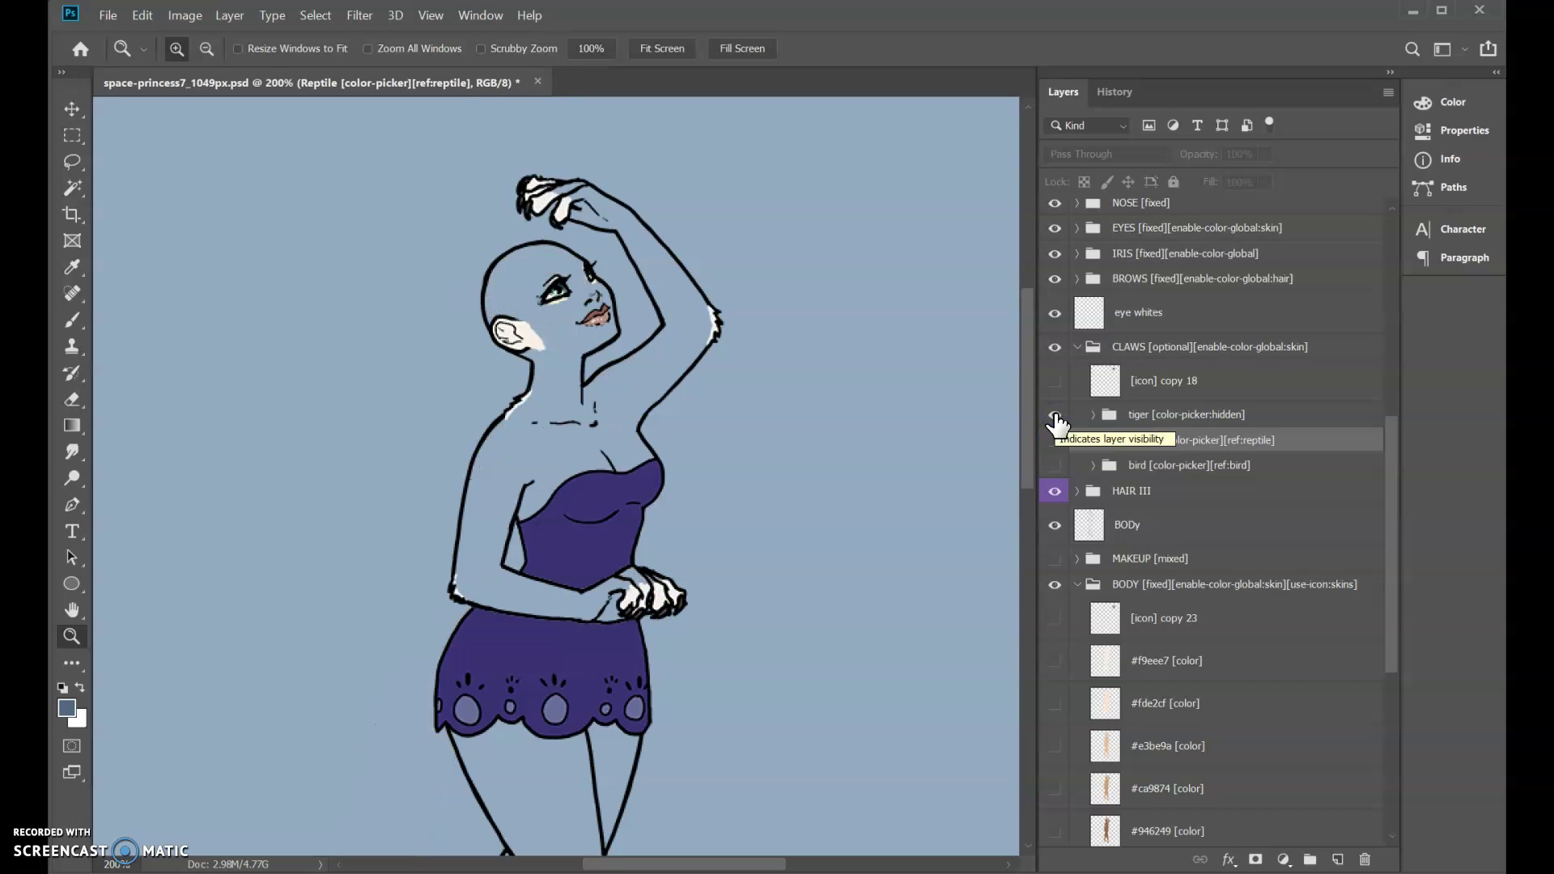
left_click(1054, 414)
left_click(1055, 440)
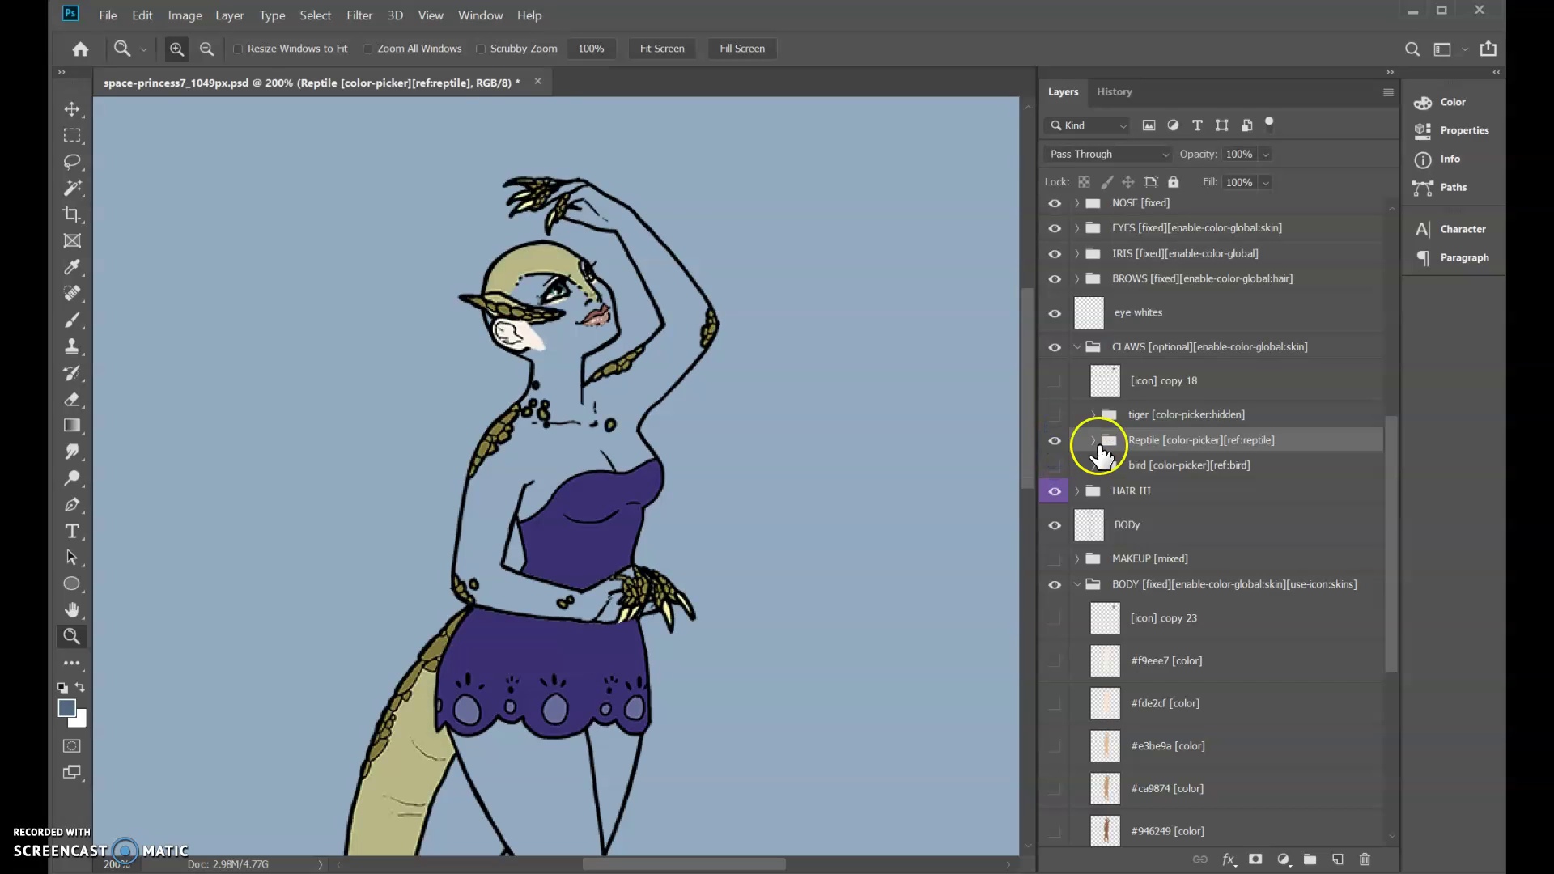
left_click(1055, 440)
left_click(1054, 466)
left_click(1094, 465)
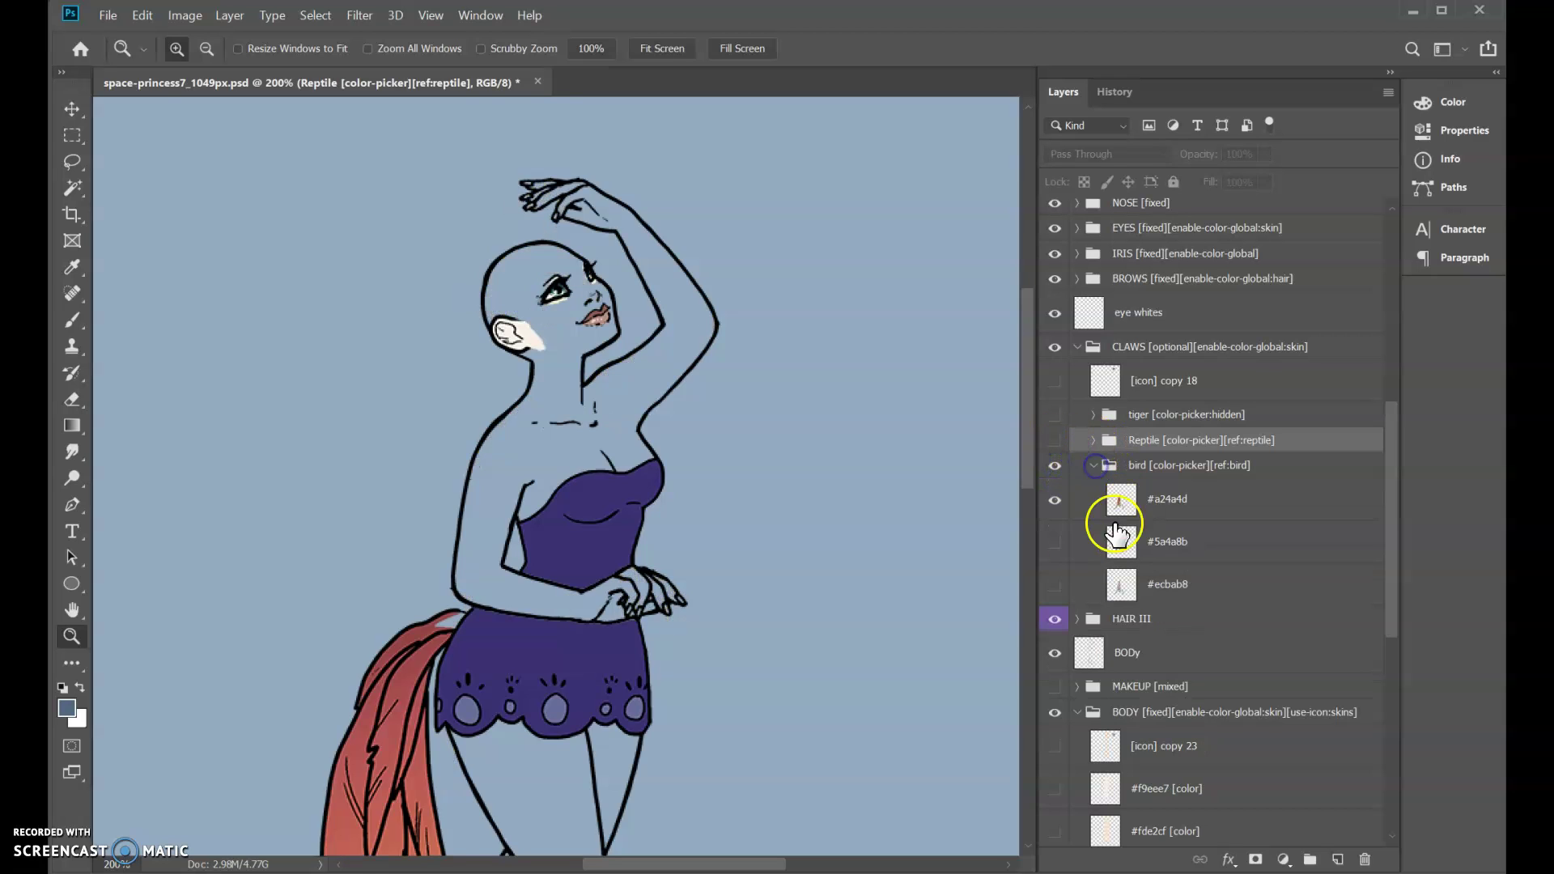
left_click(1061, 506)
left_click(1056, 541)
left_click(1054, 541)
left_click(1055, 584)
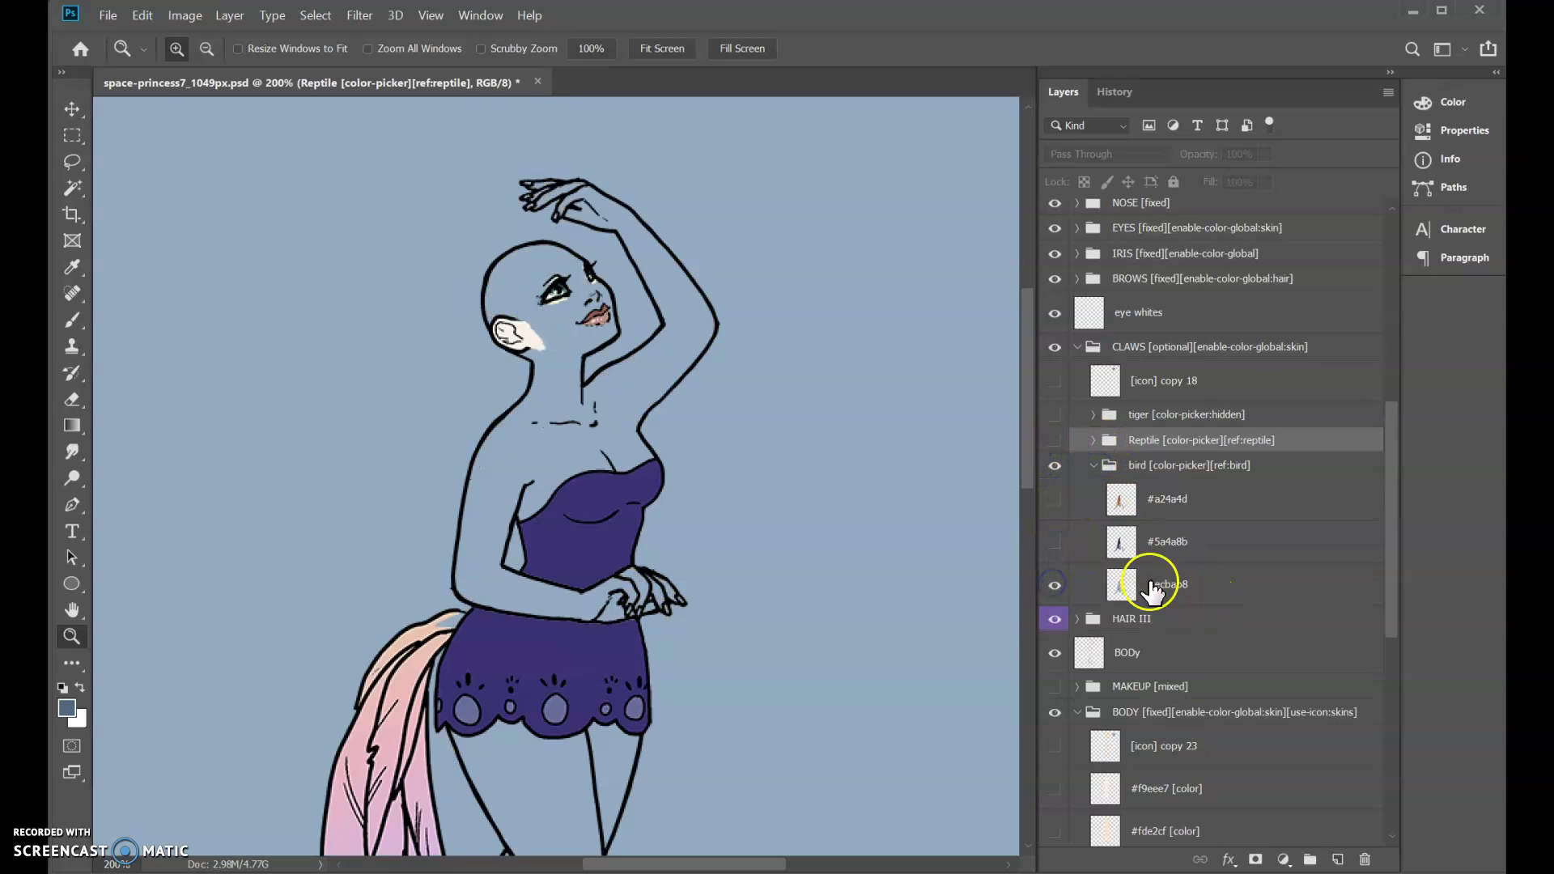
left_click(1054, 584)
left_click(1055, 499)
left_click(1092, 467)
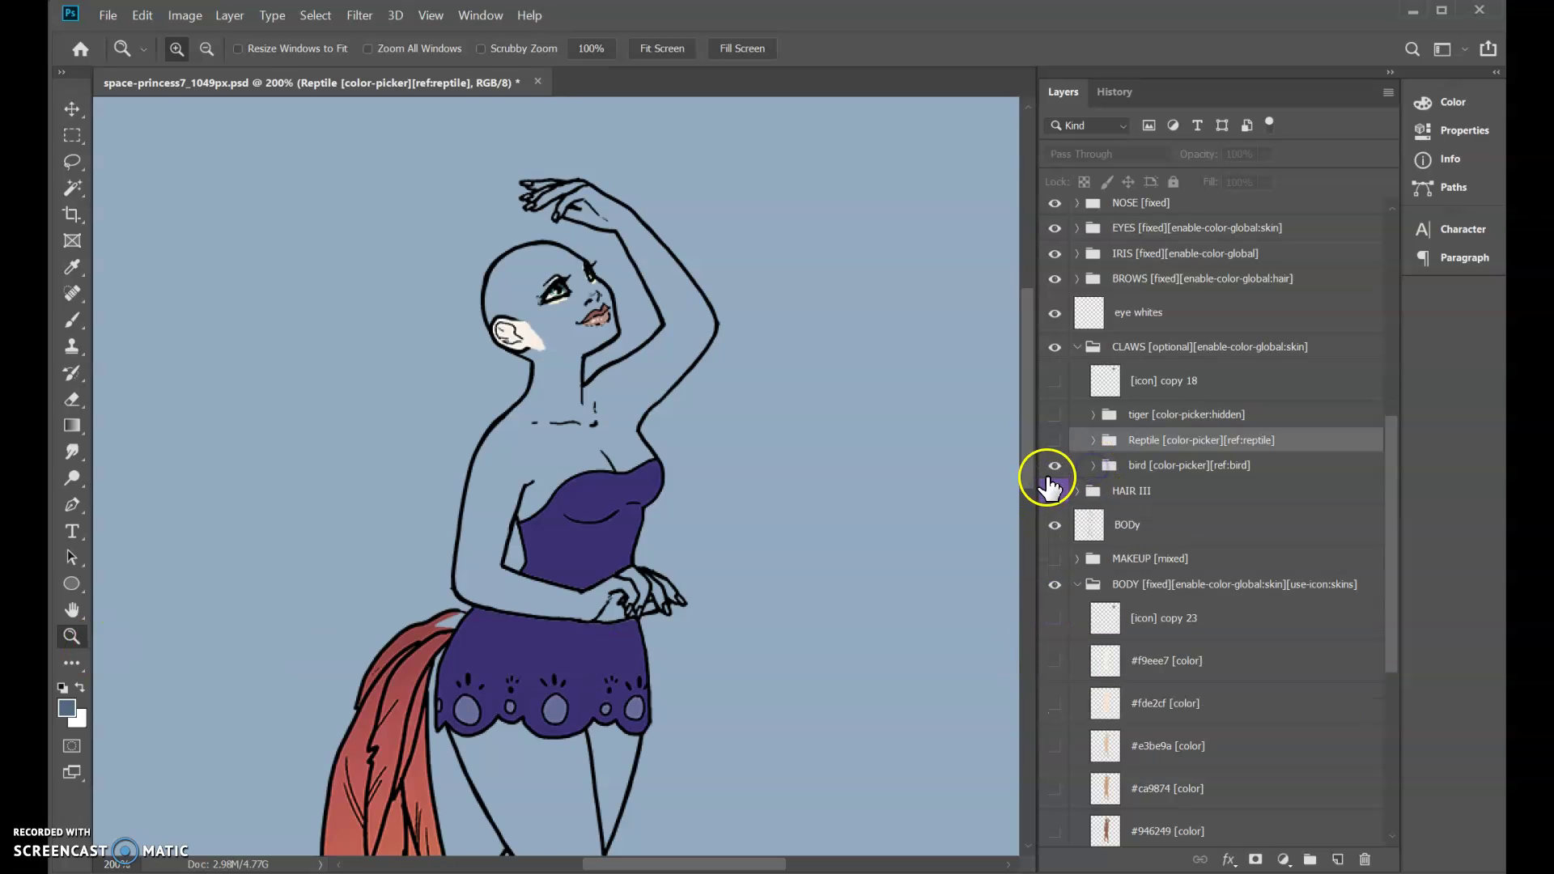
left_click(1054, 466)
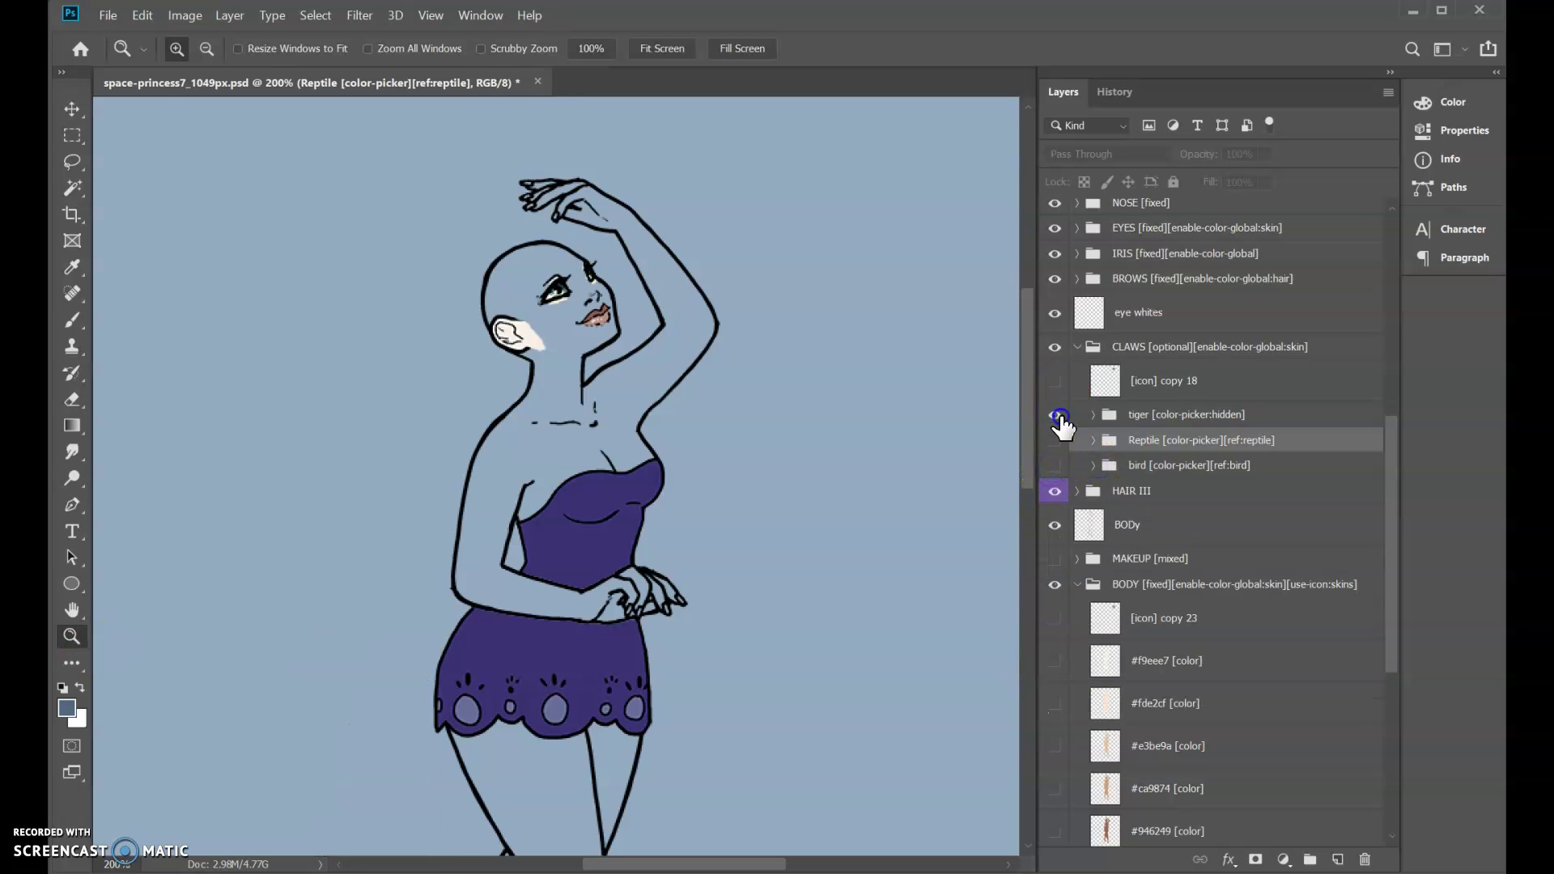
left_click(1055, 415)
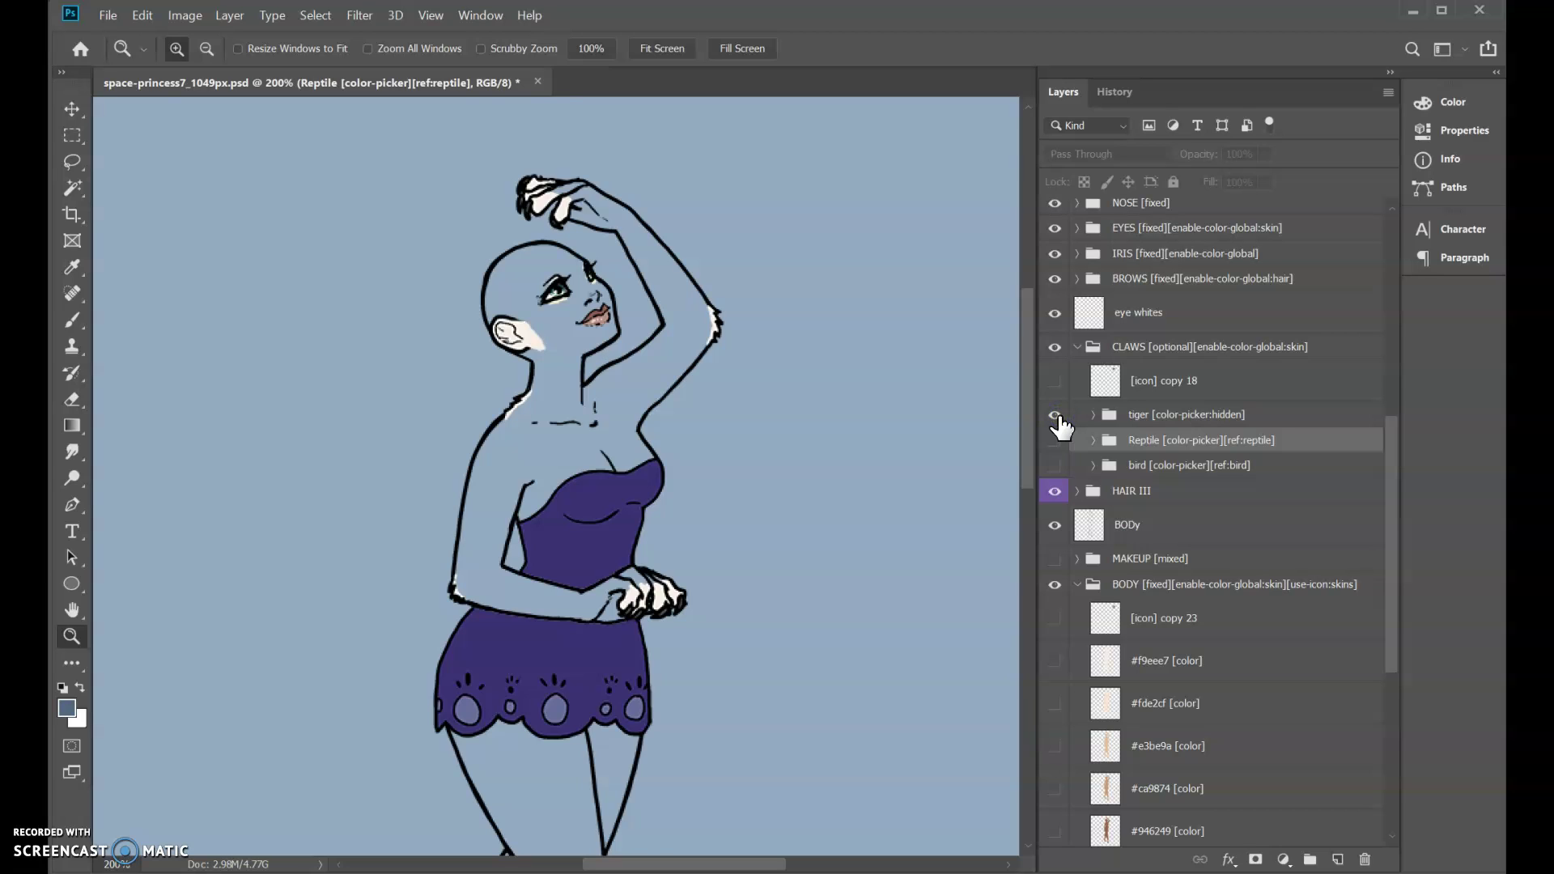